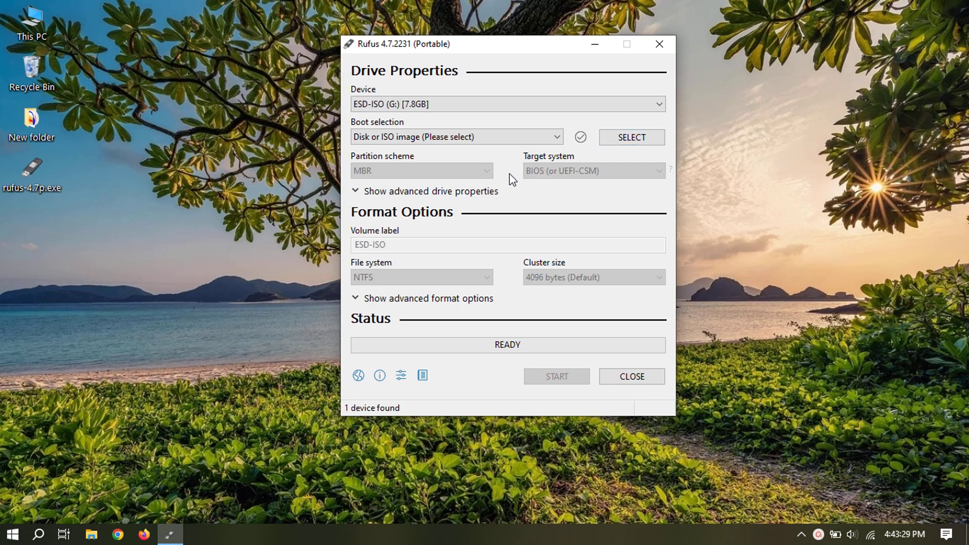
Step: Load "[Windows X-Lite] Optimum 10 Classic.iso" from the Programs folder in Downloads as the boot image for the ESD-ISO (G:) drive
{"action": "left_click", "coordinate": [456, 100]}
{"action": "left_click", "coordinate": [457, 101]}
{"action": "left_click", "coordinate": [632, 141]}
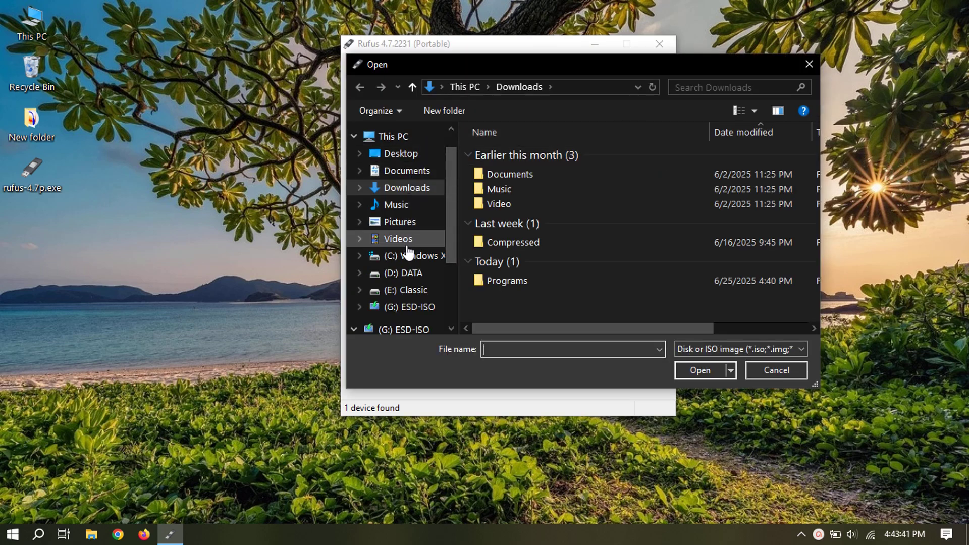
{"action": "left_click", "coordinate": [414, 188]}
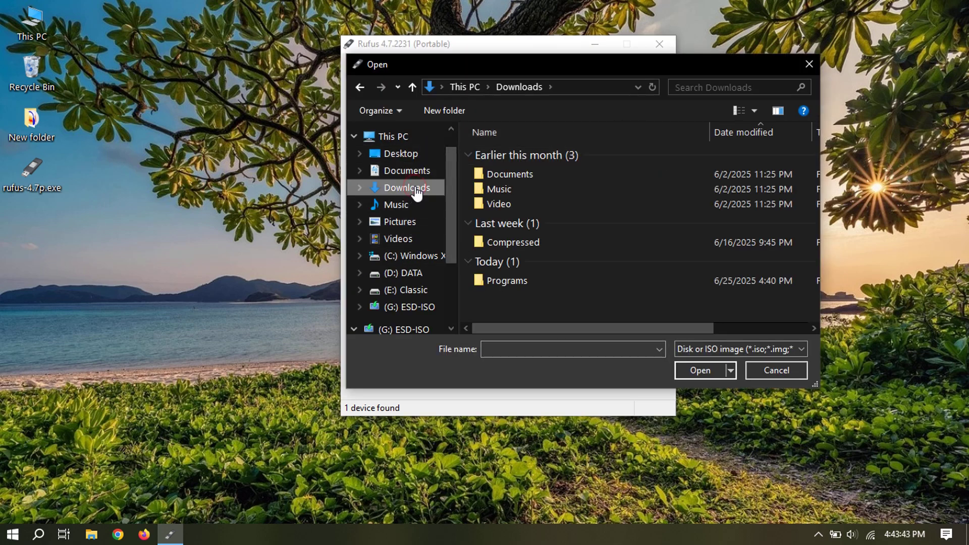
{"action": "double_click", "coordinate": [512, 283]}
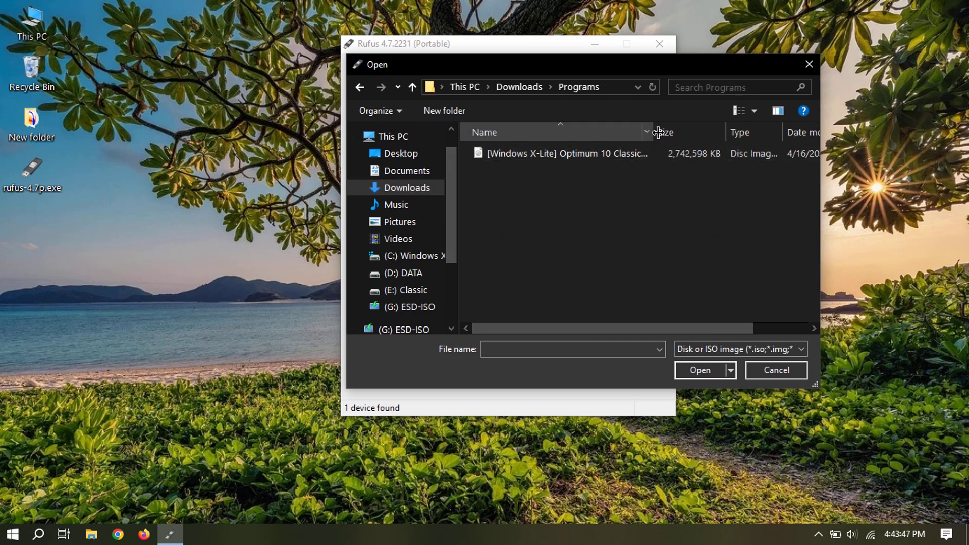
{"action": "left_click_drag", "start_coordinate": [652, 131], "coordinate": [697, 131]}
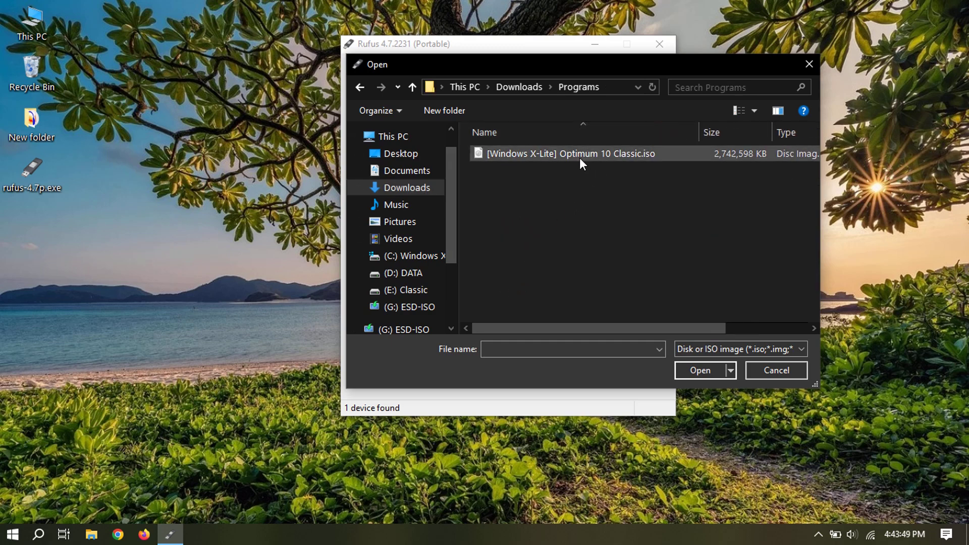
{"action": "left_click", "coordinate": [579, 154]}
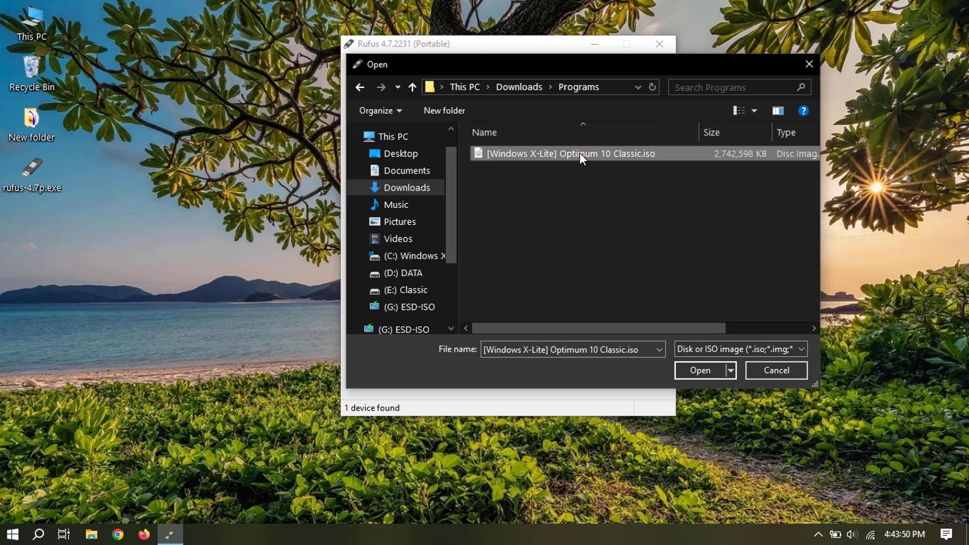
{"action": "left_click", "coordinate": [695, 366]}
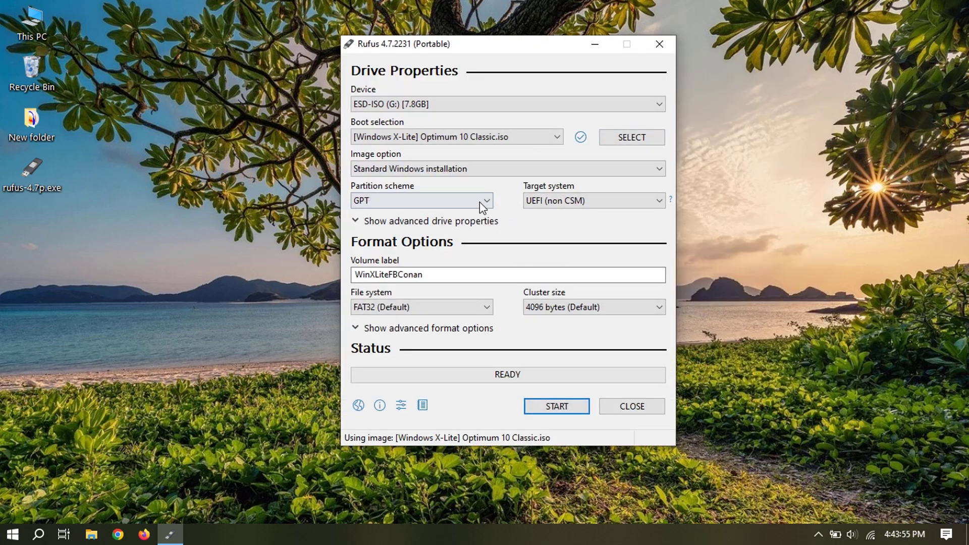
Step: Set the partition scheme of the USB drive to MBR
{"action": "left_click", "coordinate": [461, 201]}
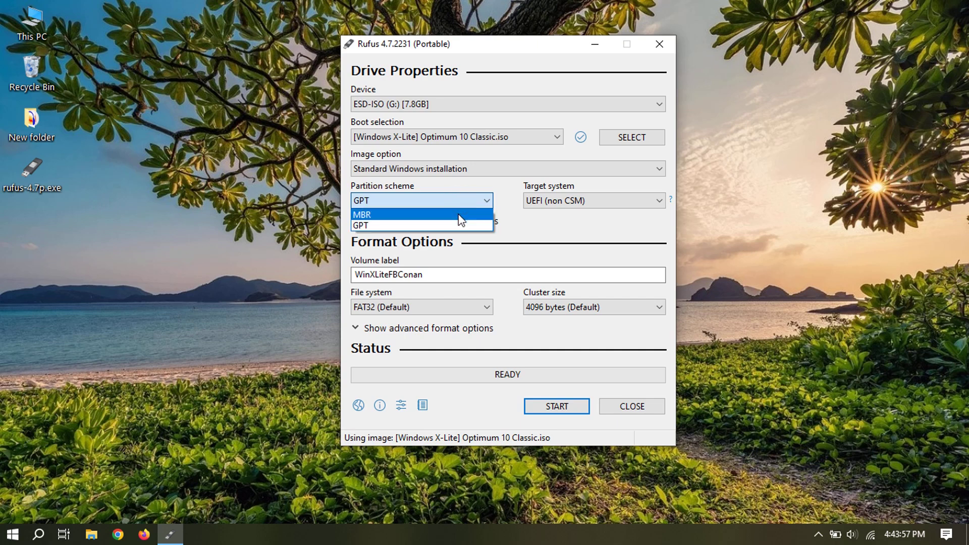
{"action": "left_click", "coordinate": [460, 214]}
{"action": "left_click", "coordinate": [460, 202]}
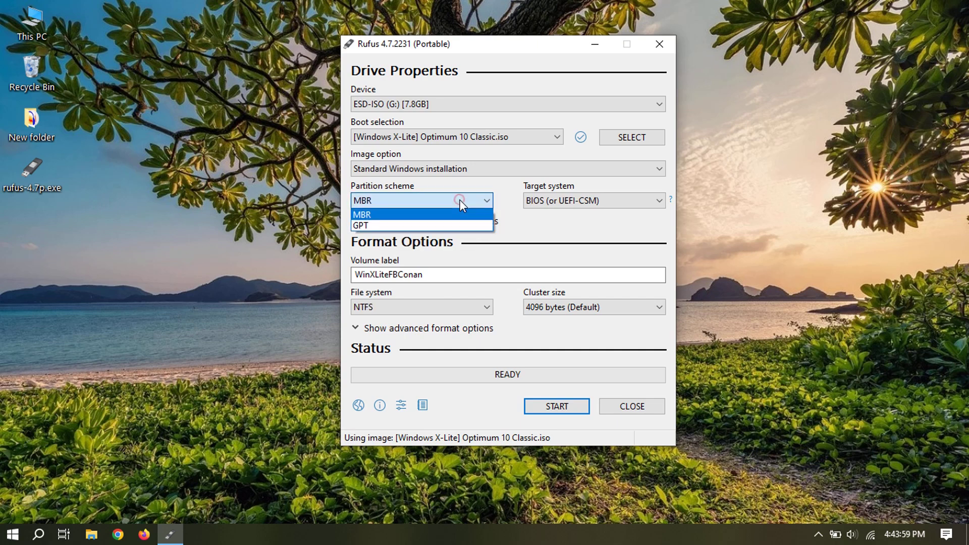
{"action": "left_click", "coordinate": [461, 222]}
{"action": "left_click", "coordinate": [461, 201]}
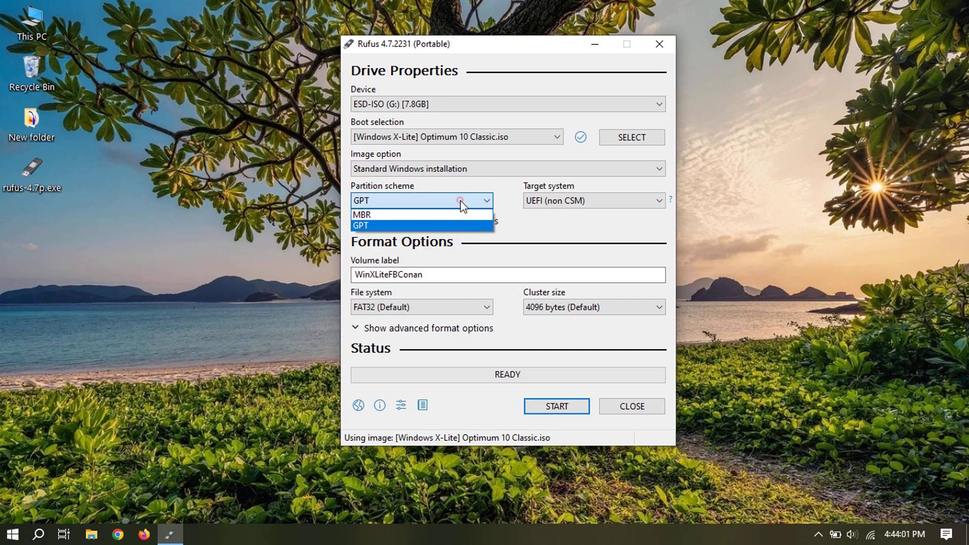
{"action": "left_click", "coordinate": [460, 213]}
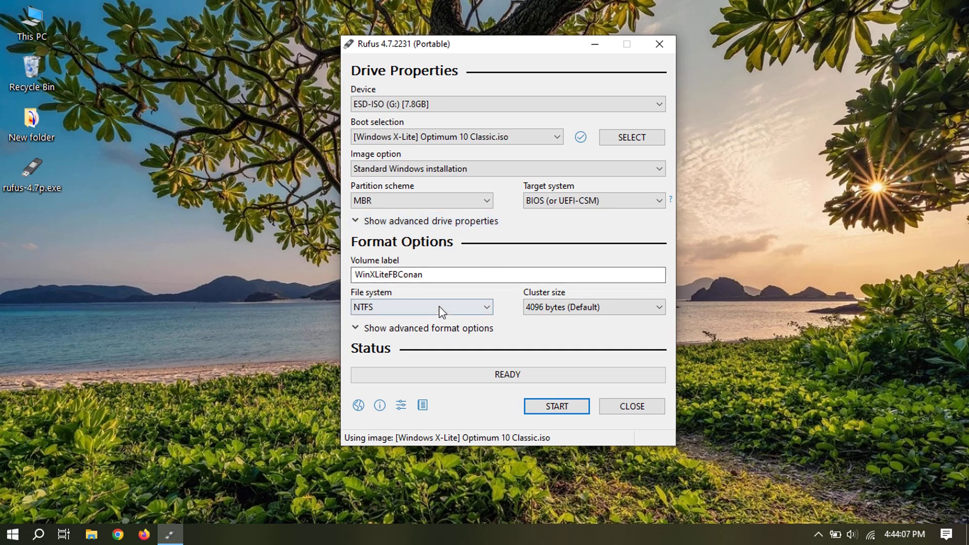
Step: Write the image to the USB drive without any Windows customizations, accept erasing its data, and close the program once finished
{"action": "left_click", "coordinate": [545, 408]}
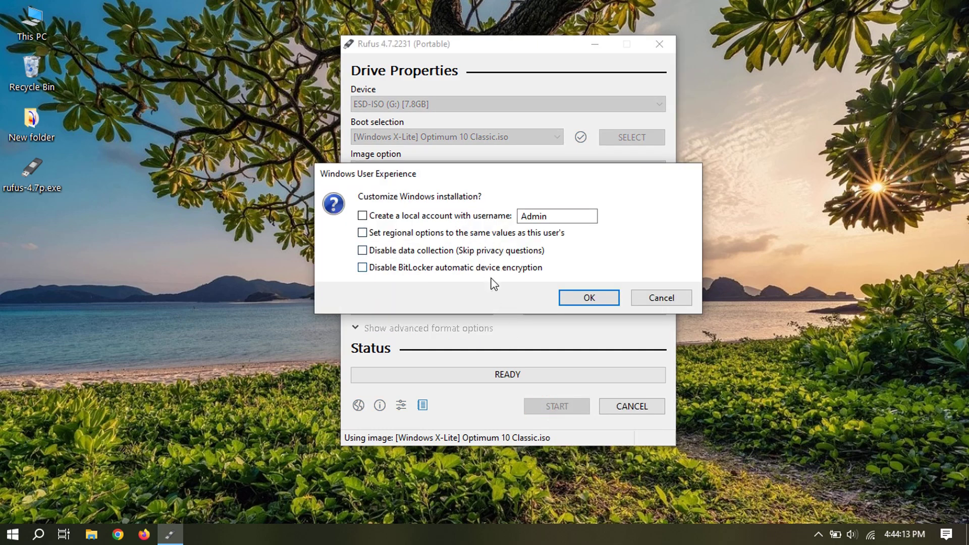
{"action": "left_click", "coordinate": [572, 298]}
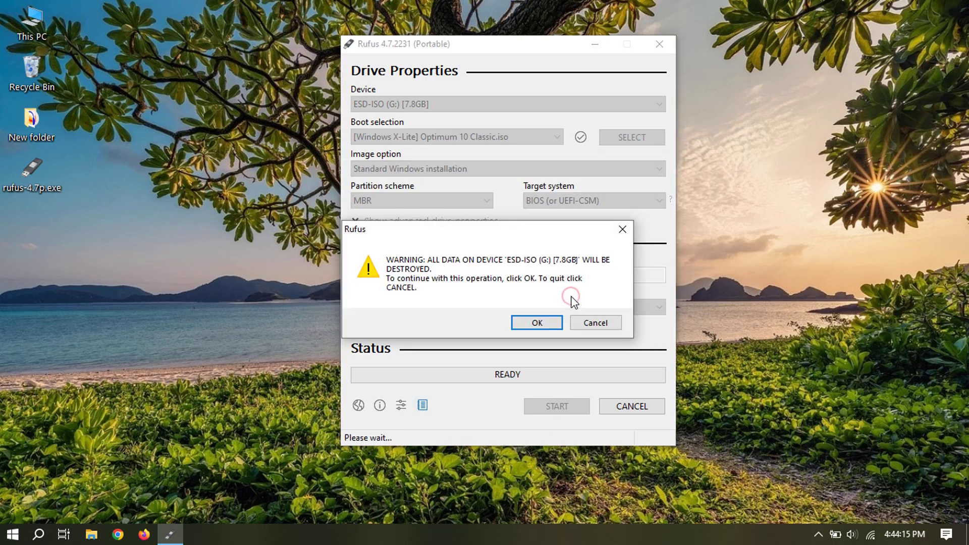
{"action": "left_click", "coordinate": [525, 325]}
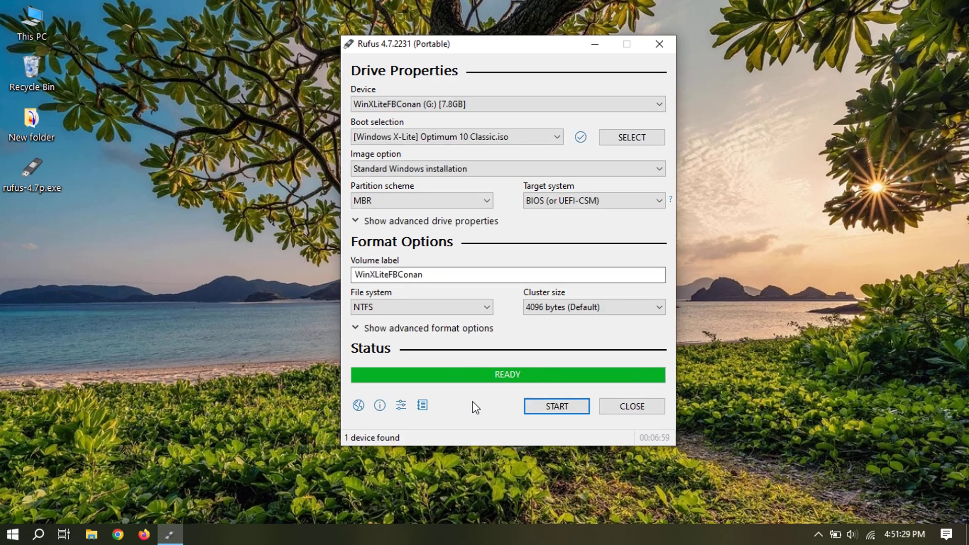
{"action": "left_click", "coordinate": [613, 402]}
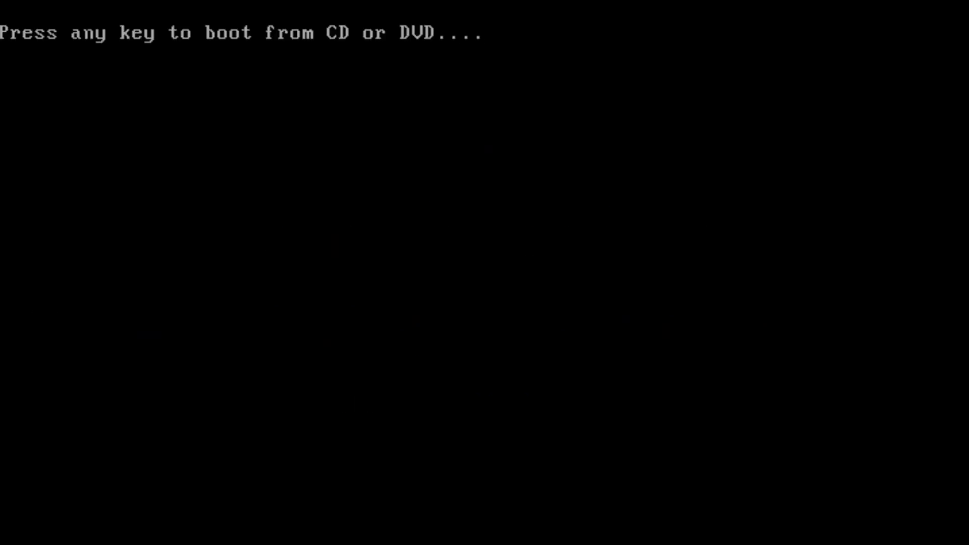
Step: Boot from the installation media and choose Windows X-Lite 'Optimum 10' Classic [Defender On] as the operating system to install
{"action": "key", "text": "Return"}
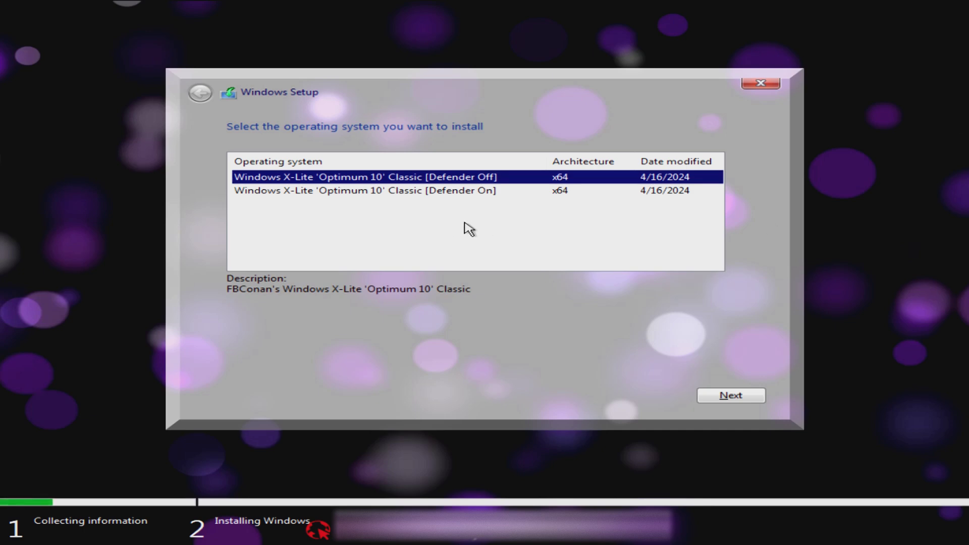
{"action": "left_click", "coordinate": [464, 197]}
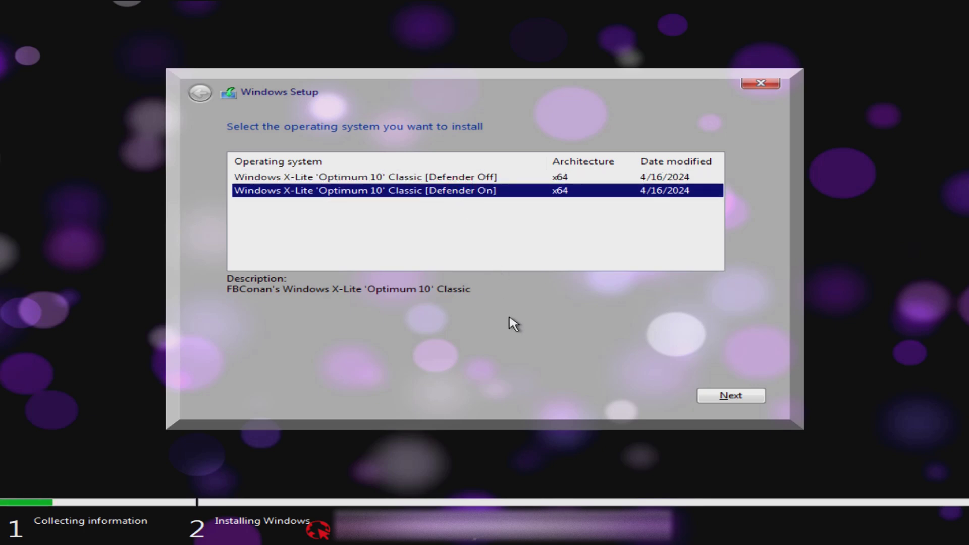
{"action": "left_click", "coordinate": [752, 397]}
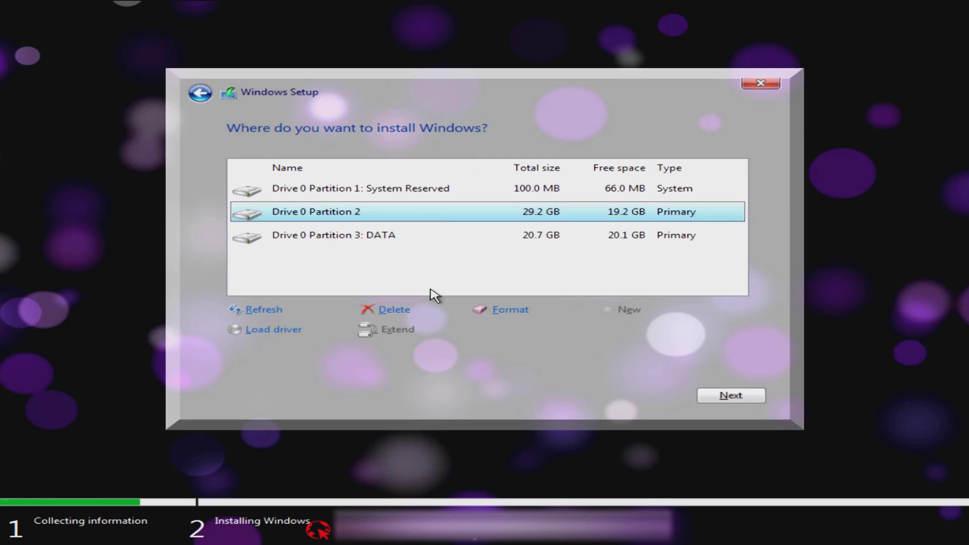
Step: Replace Drive 0 Partition 2 with a new 29900 MB partition and start installing Windows on it
{"action": "left_click", "coordinate": [395, 310]}
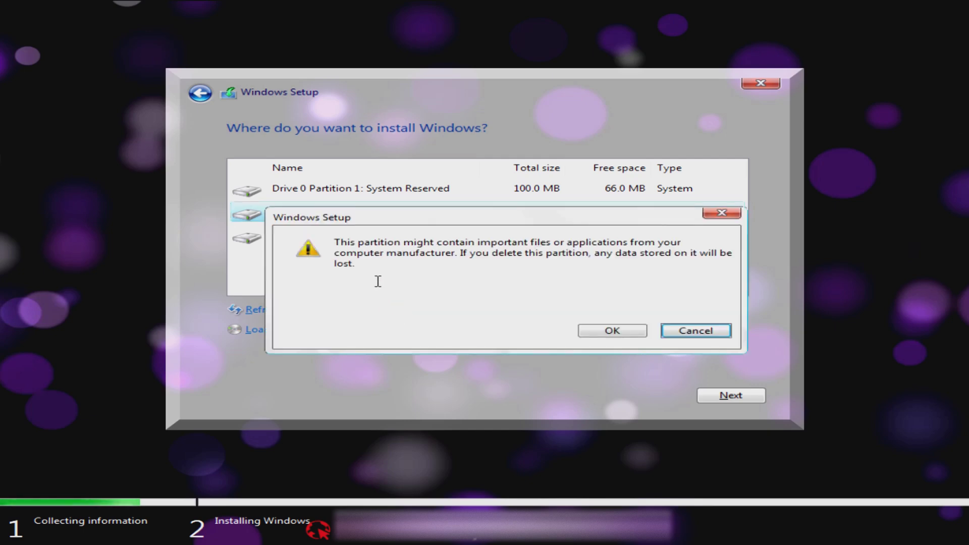
{"action": "left_click", "coordinate": [596, 331]}
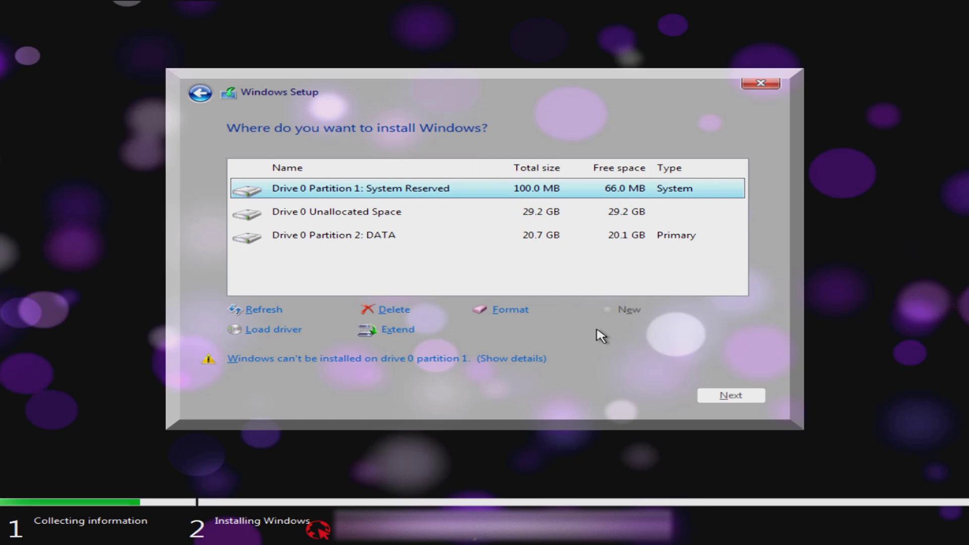
{"action": "left_click", "coordinate": [423, 215]}
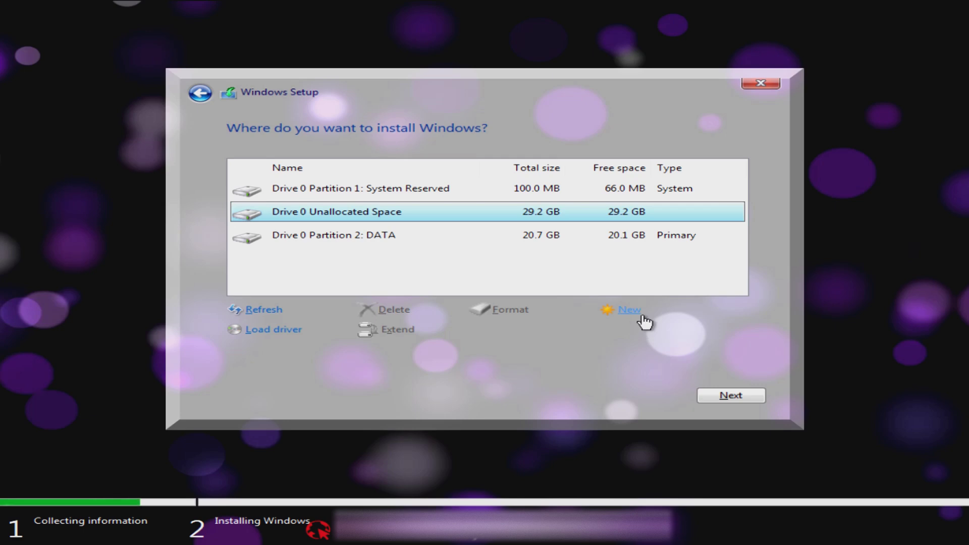
{"action": "left_click", "coordinate": [625, 309]}
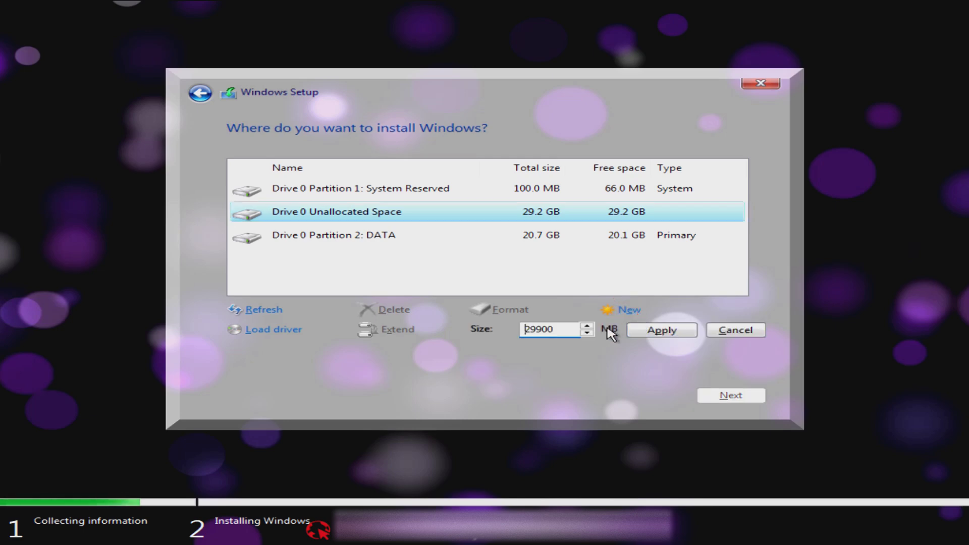
{"action": "left_click", "coordinate": [667, 329]}
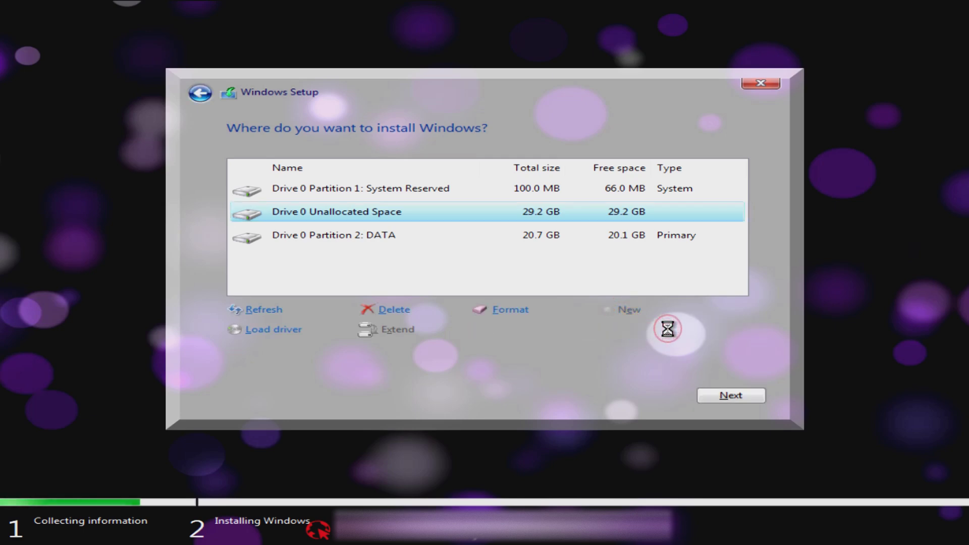
{"action": "left_click", "coordinate": [712, 397]}
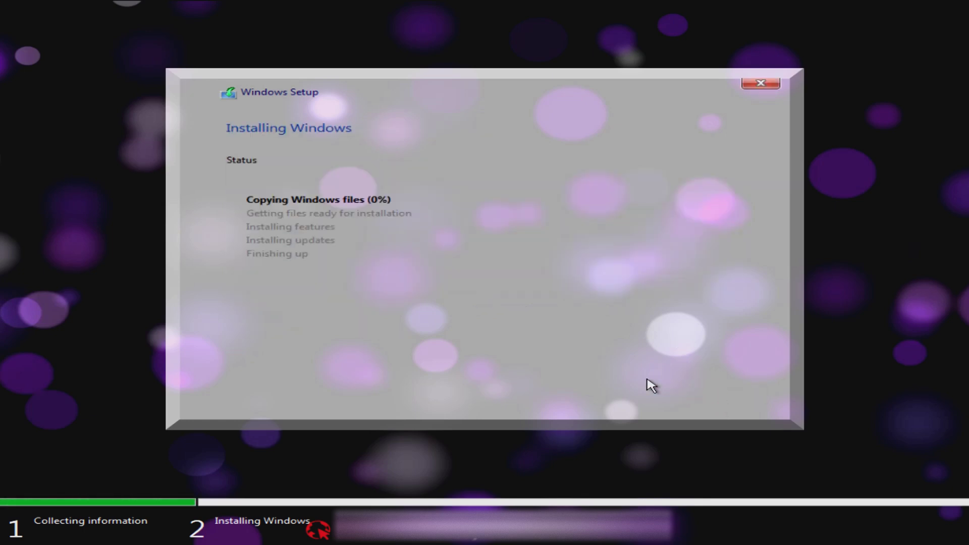
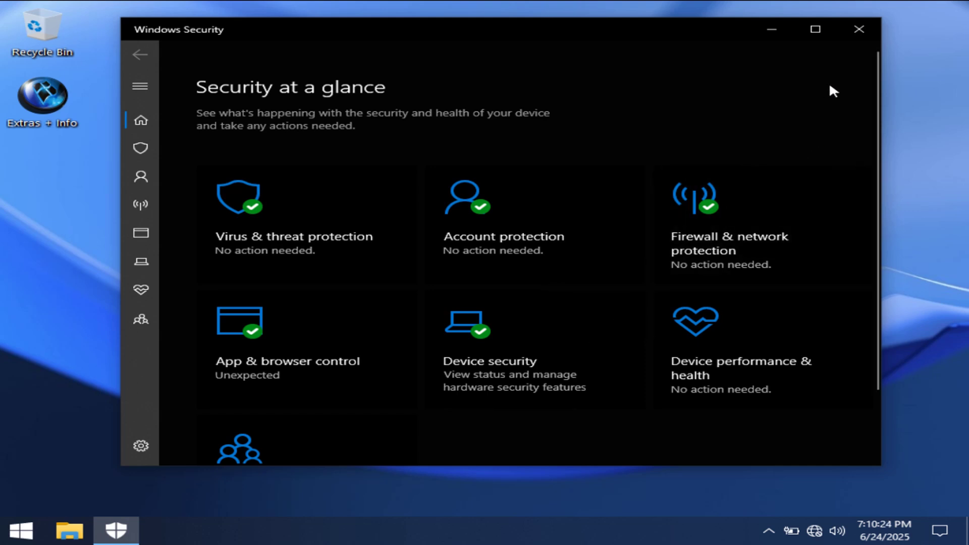
Step: Close Windows Security and check the installed display adapter in Device Manager
{"action": "left_click", "coordinate": [858, 30]}
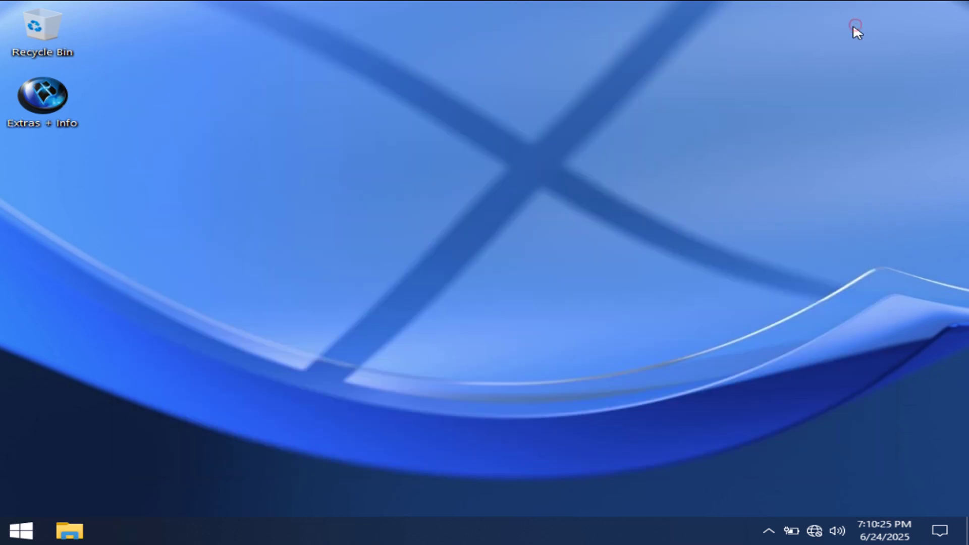
{"action": "right_click", "coordinate": [25, 536]}
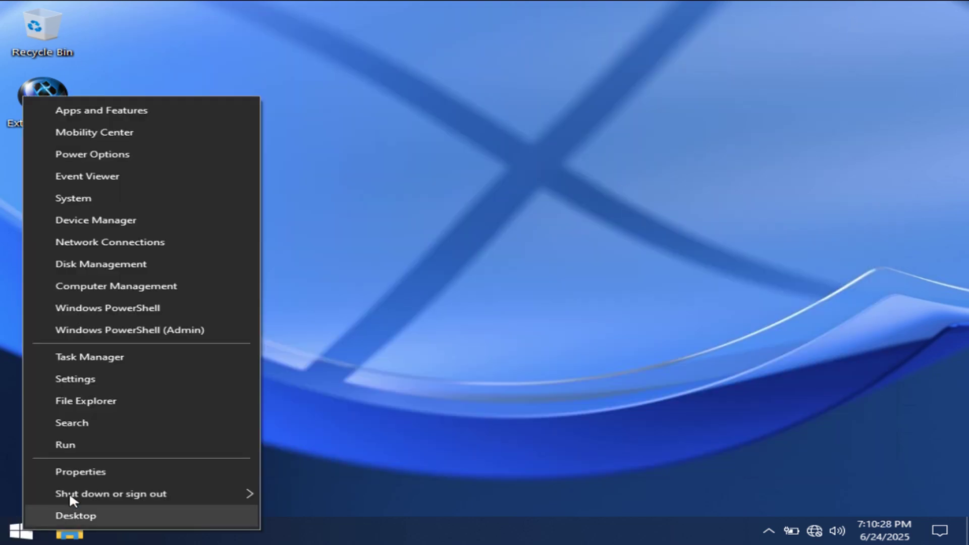
{"action": "left_click", "coordinate": [122, 215]}
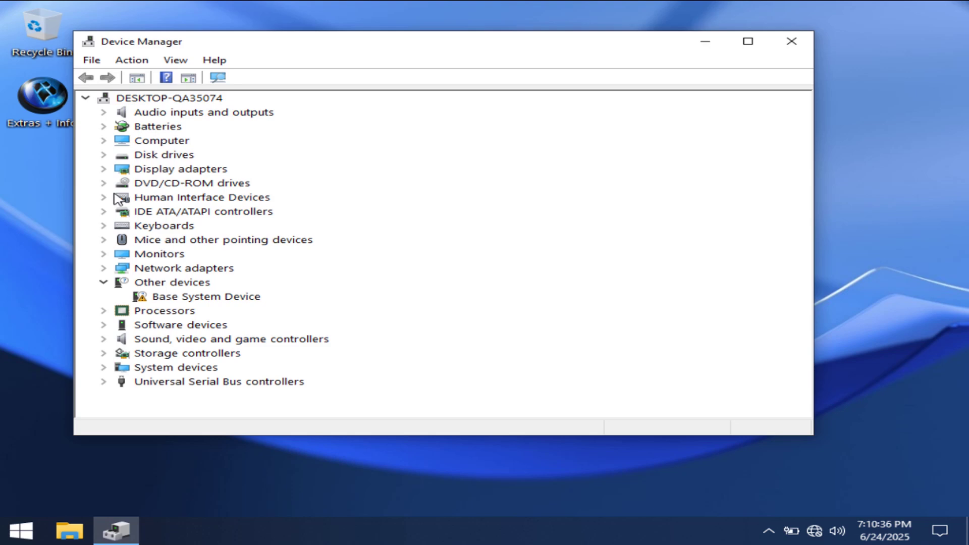
{"action": "left_click", "coordinate": [103, 169]}
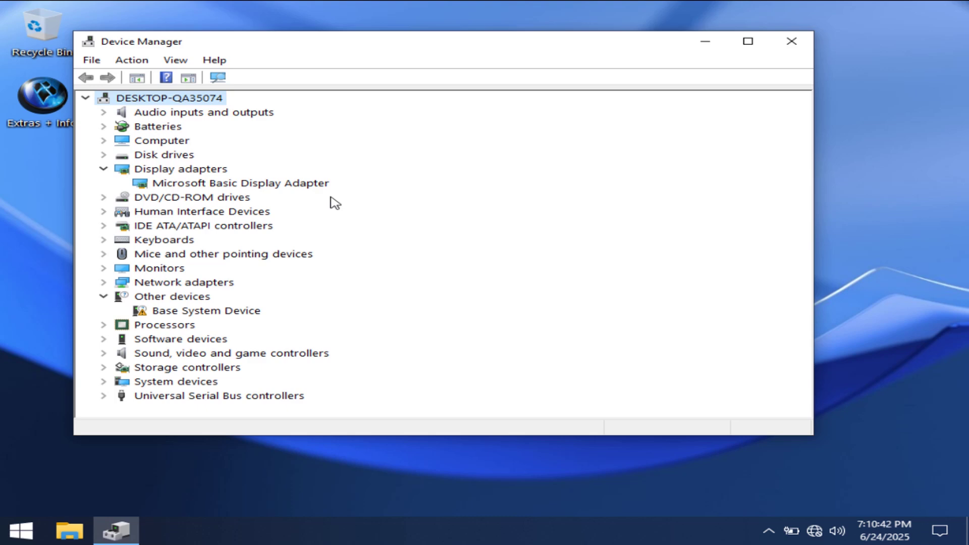
{"action": "left_click", "coordinate": [791, 42]}
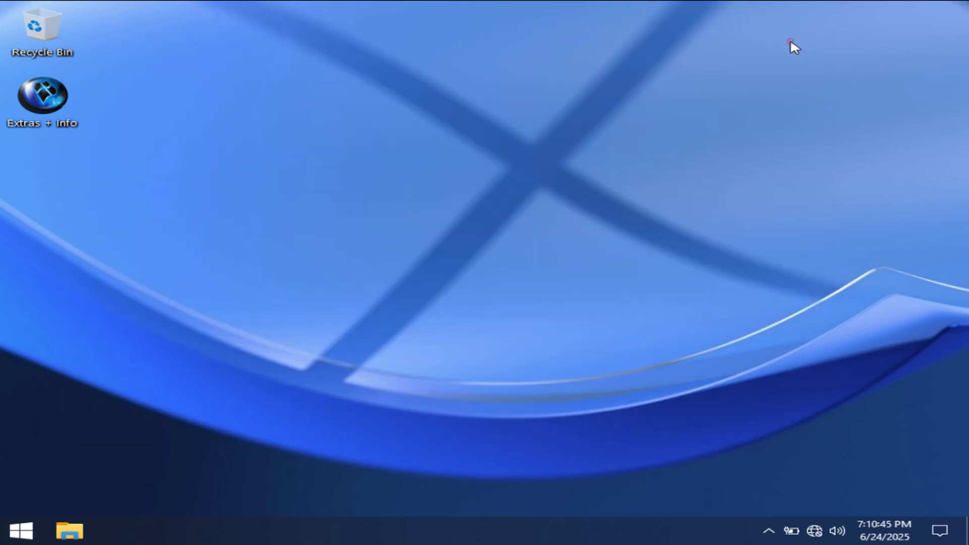
Step: Open Task Manager and examine the running processes and the CPU and memory performance
{"action": "right_click", "coordinate": [453, 528]}
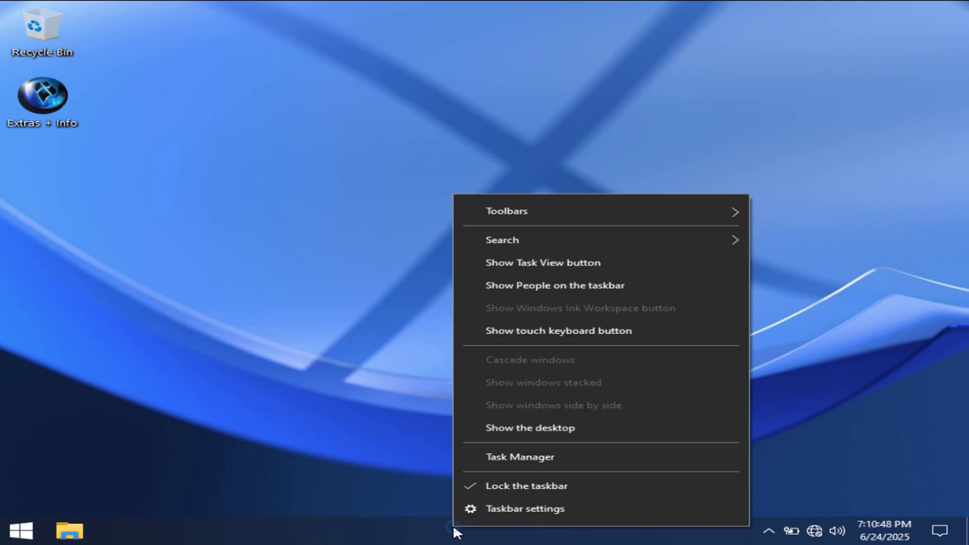
{"action": "left_click", "coordinate": [499, 457]}
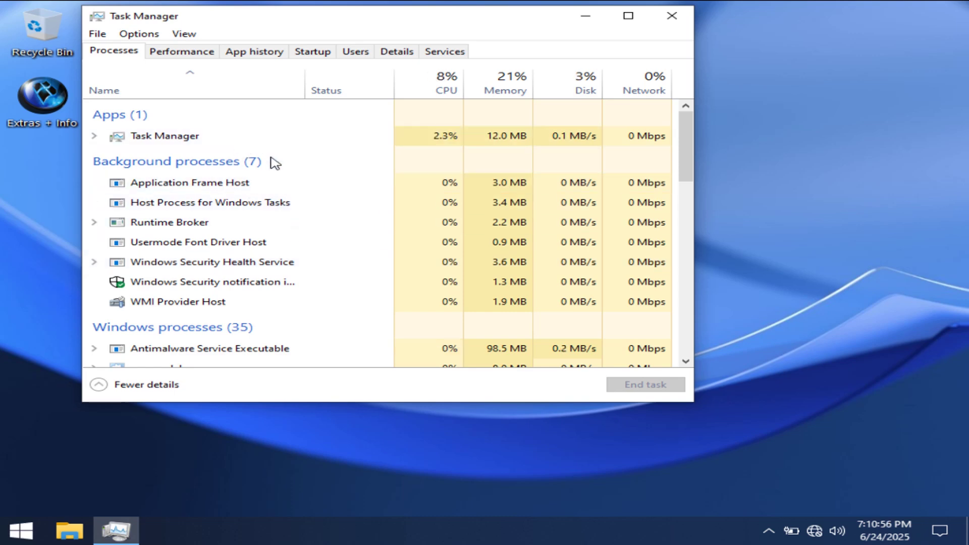
{"action": "scroll", "coordinate": [331, 327], "scroll_direction": "down", "scroll_amount": 3}
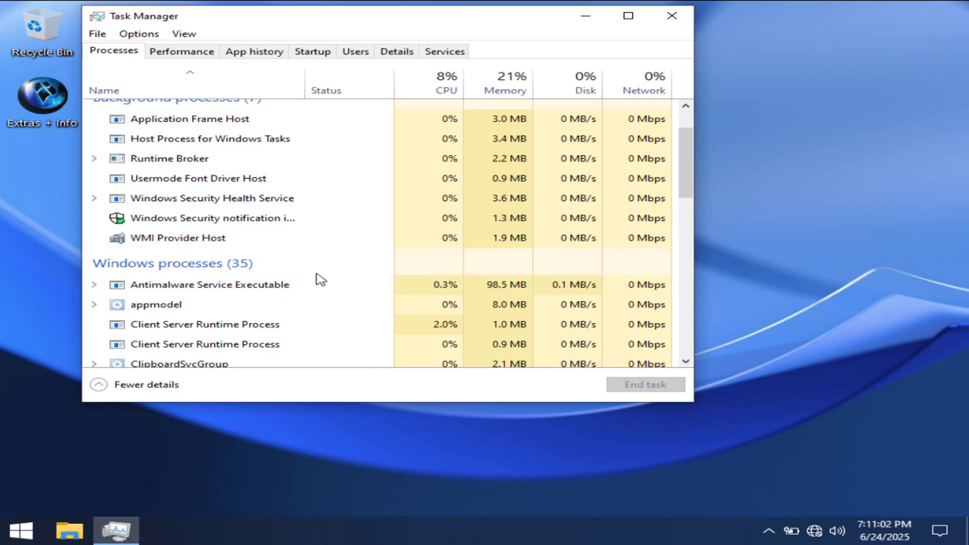
{"action": "scroll", "coordinate": [318, 279], "scroll_direction": "up", "scroll_amount": 3}
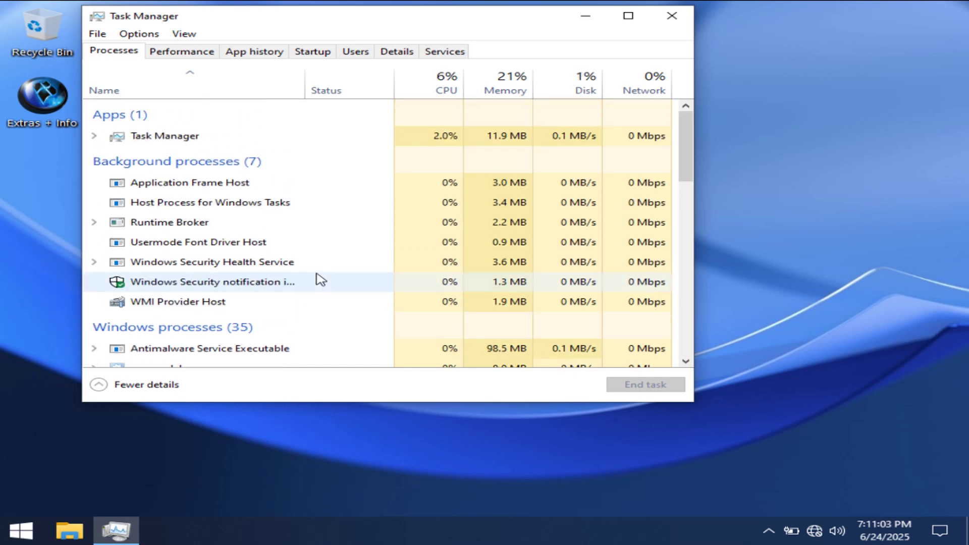
{"action": "left_click", "coordinate": [195, 55]}
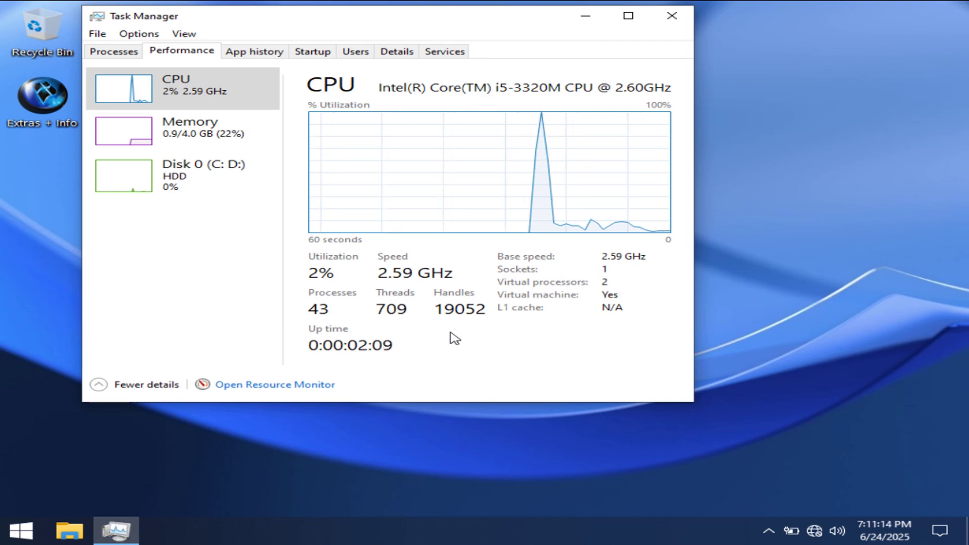
{"action": "left_click", "coordinate": [187, 135]}
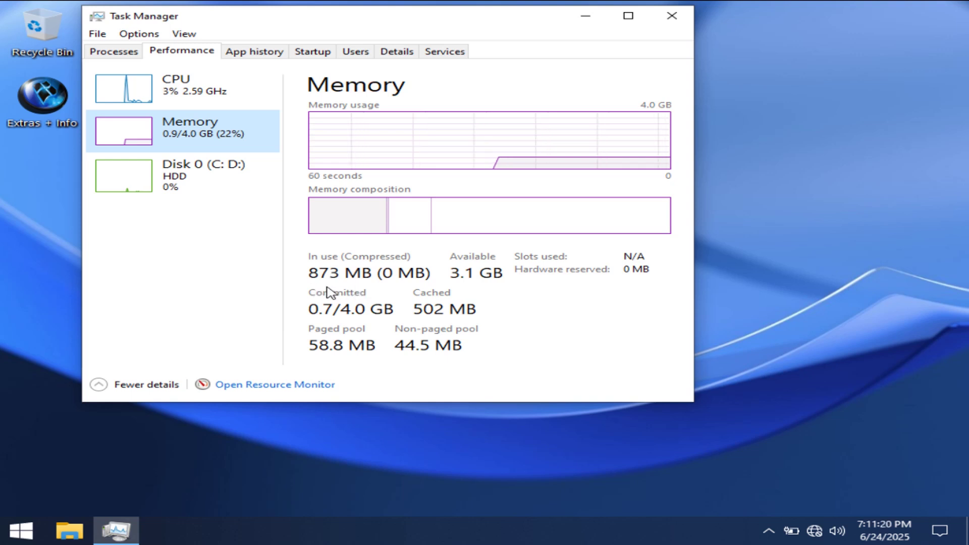
Step: Check the CPU performance, close Task Manager, and restart the computer
{"action": "left_click", "coordinate": [192, 80]}
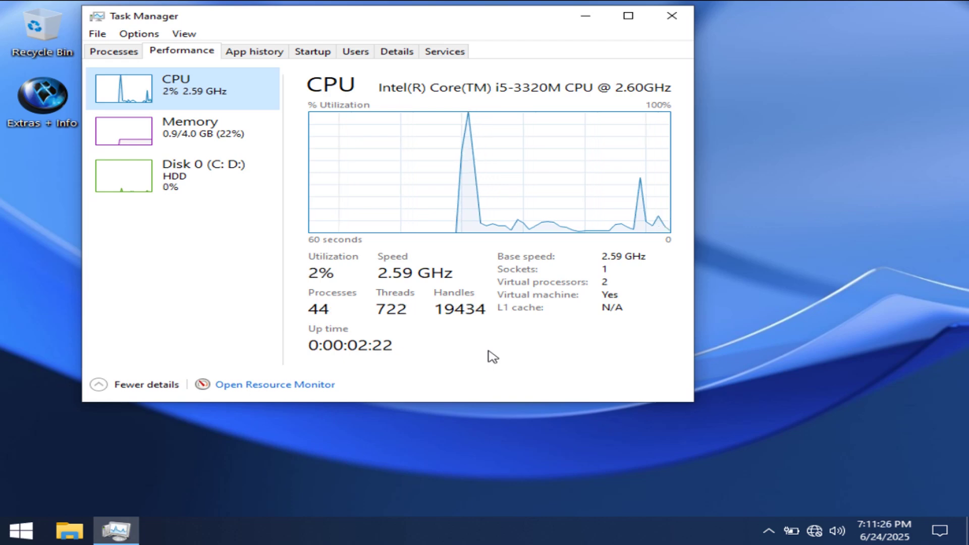
{"action": "left_click", "coordinate": [673, 17]}
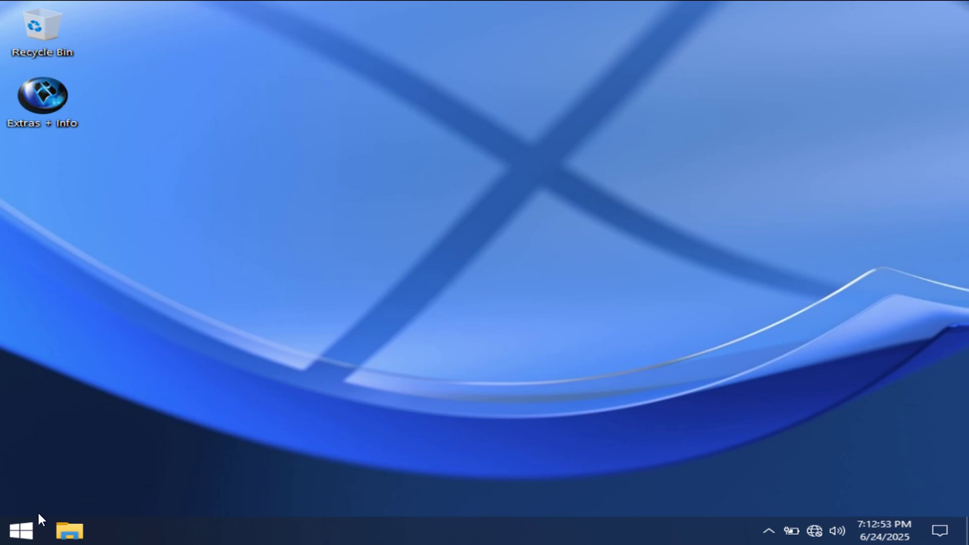
{"action": "left_click", "coordinate": [28, 527]}
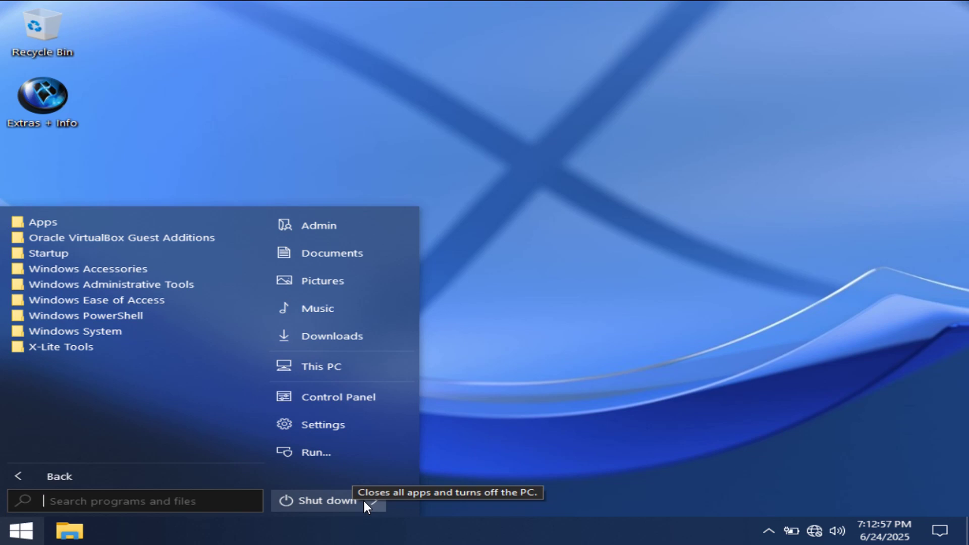
{"action": "mouse_move", "coordinate": [365, 505]}
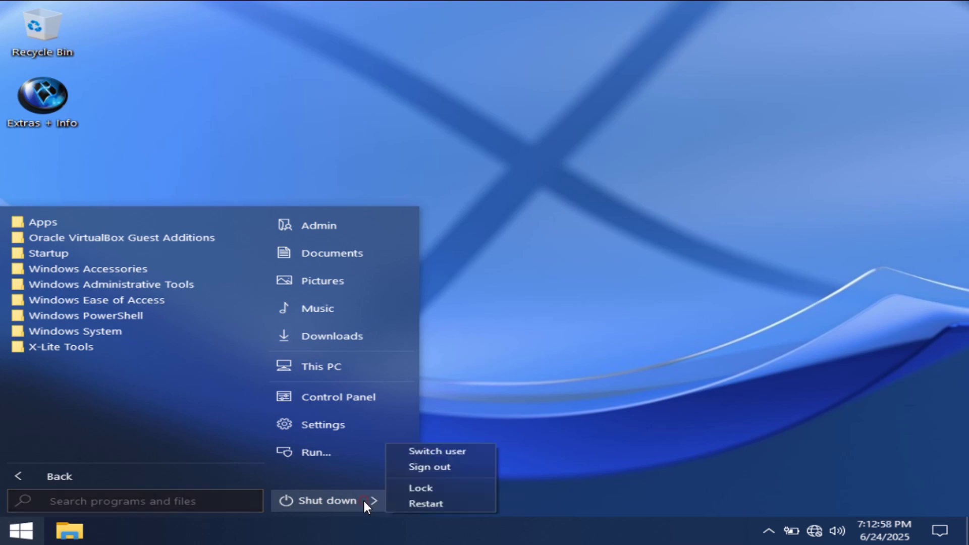
{"action": "left_click", "coordinate": [424, 503]}
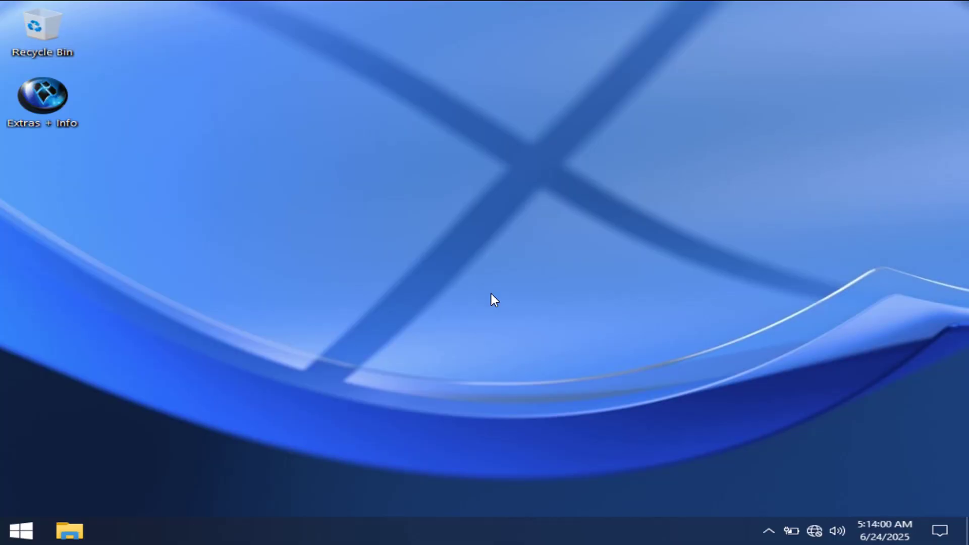
Step: Set the display resolution to 1280 × 720, keep the change, and close the display settings
{"action": "right_click", "coordinate": [384, 212]}
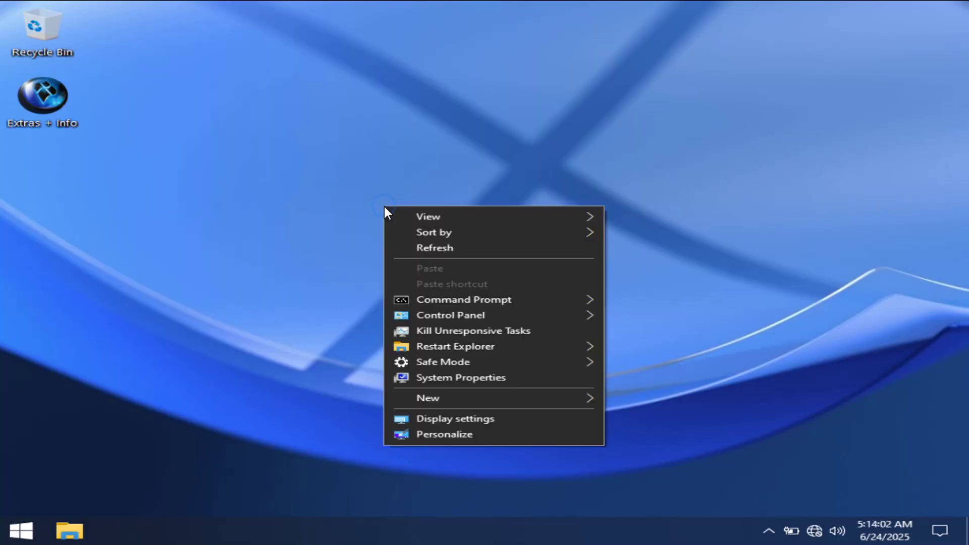
{"action": "left_click", "coordinate": [450, 422]}
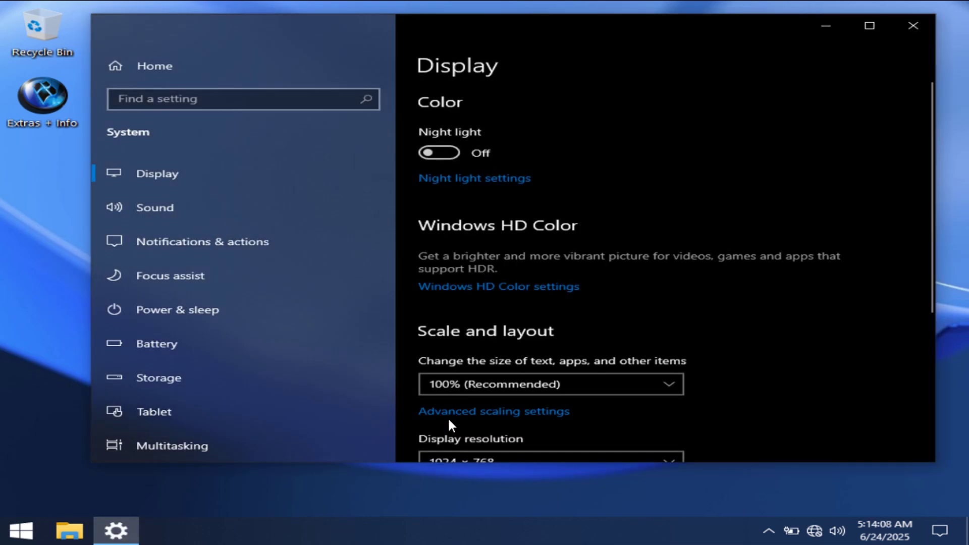
{"action": "scroll", "coordinate": [691, 285], "scroll_direction": "down", "scroll_amount": 5}
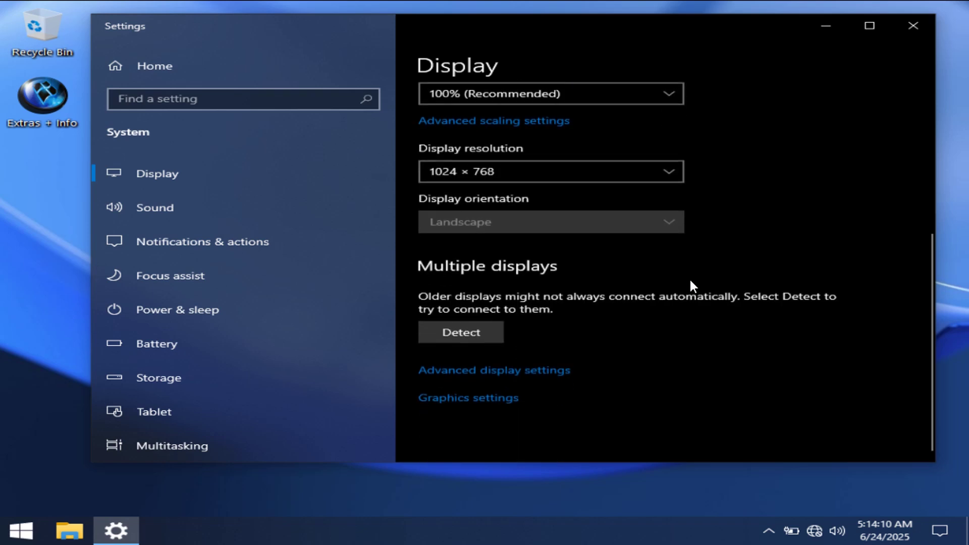
{"action": "left_click", "coordinate": [659, 172]}
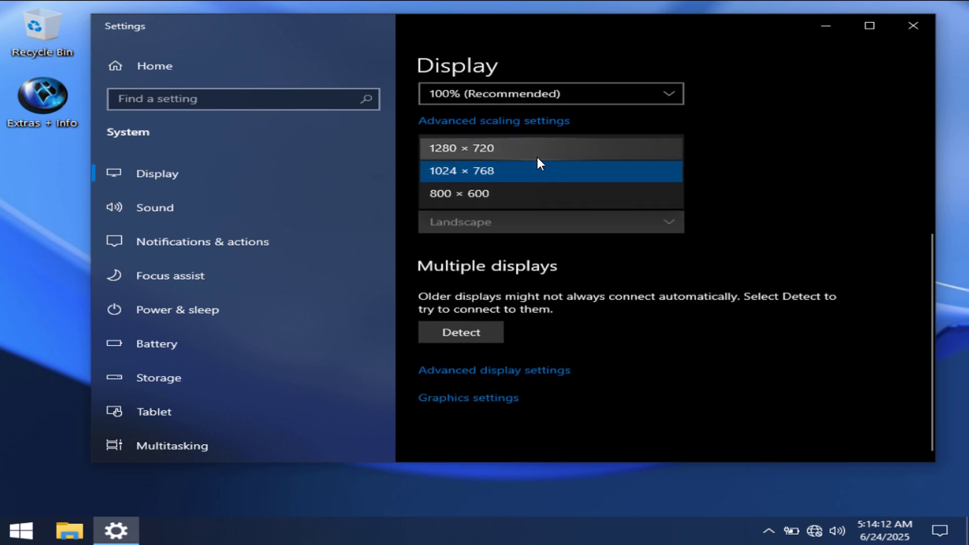
{"action": "left_click", "coordinate": [537, 155]}
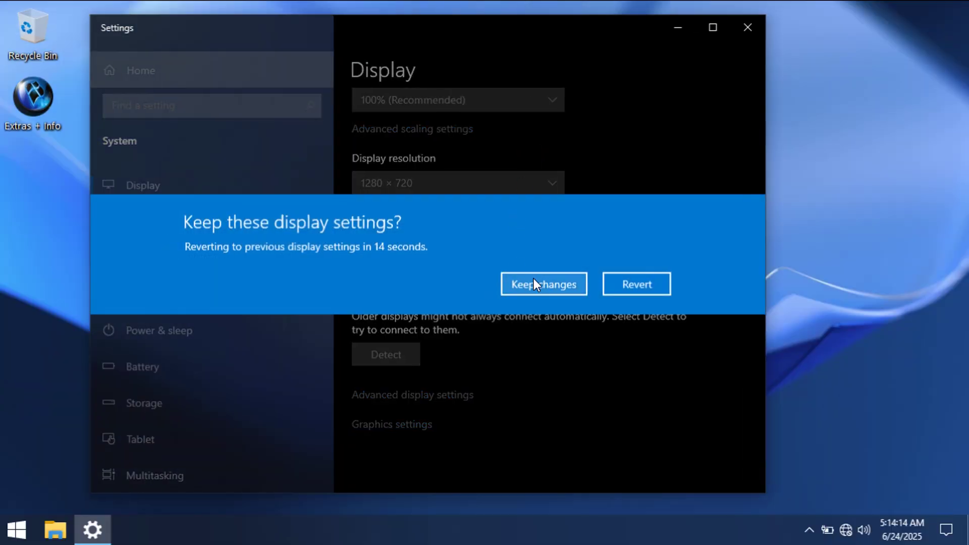
{"action": "left_click", "coordinate": [536, 284]}
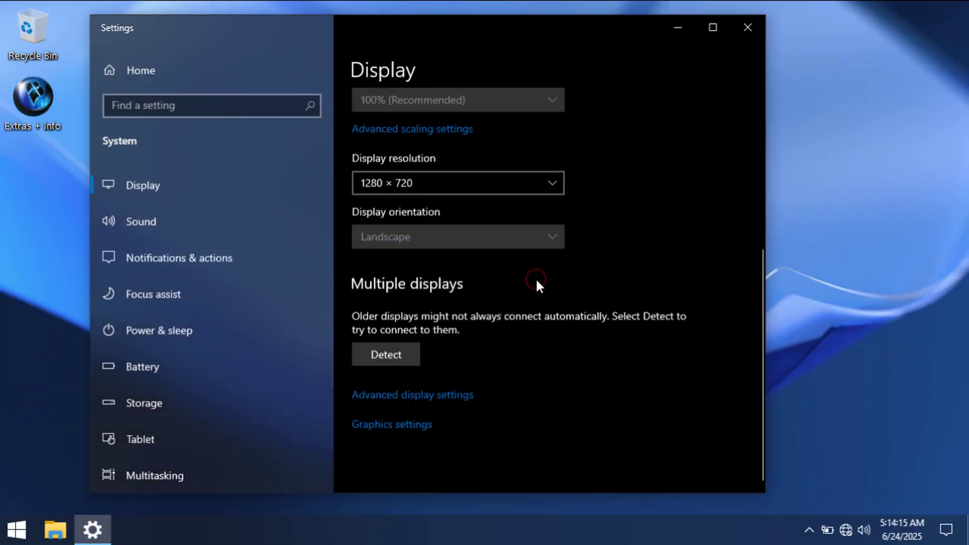
{"action": "left_click", "coordinate": [747, 28]}
Step: Switch the desktop icons to the small size
{"action": "right_click", "coordinate": [362, 167]}
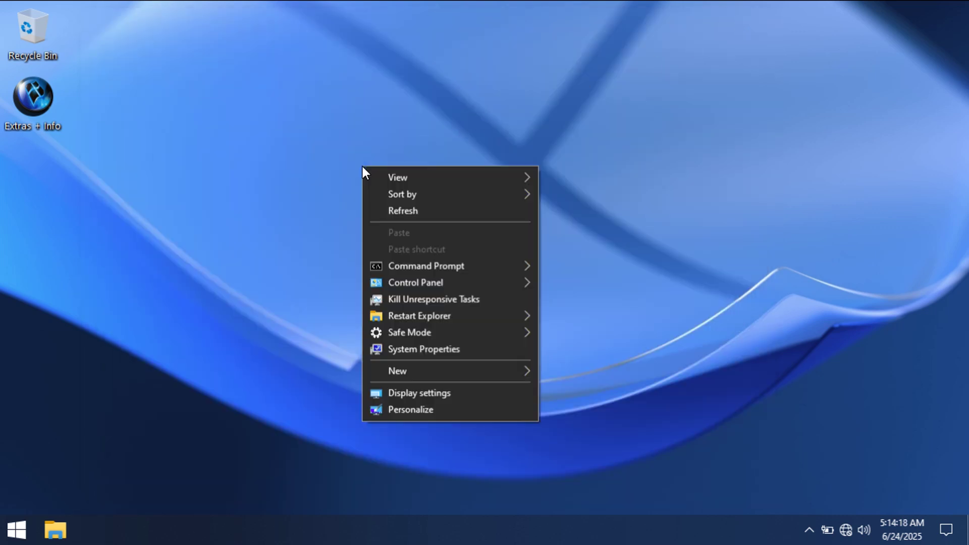
{"action": "mouse_move", "coordinate": [410, 173]}
{"action": "left_click", "coordinate": [565, 211]}
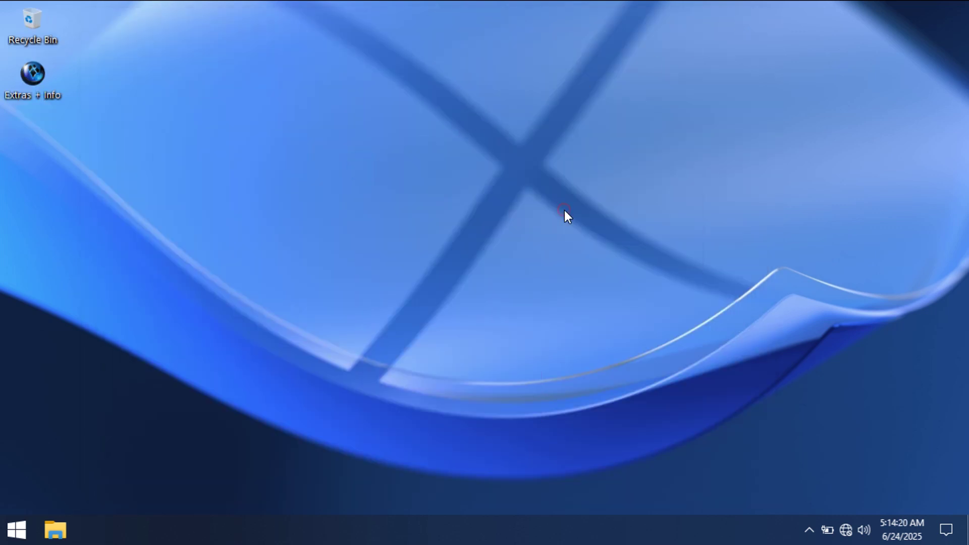
Step: Turn on small taskbar buttons in the taskbar settings and close Settings
{"action": "right_click", "coordinate": [400, 528]}
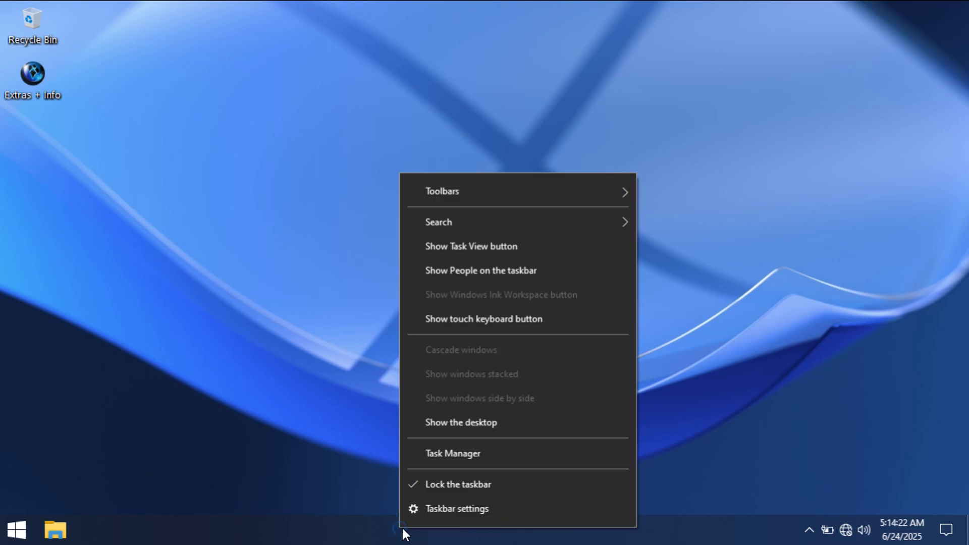
{"action": "left_click", "coordinate": [443, 514]}
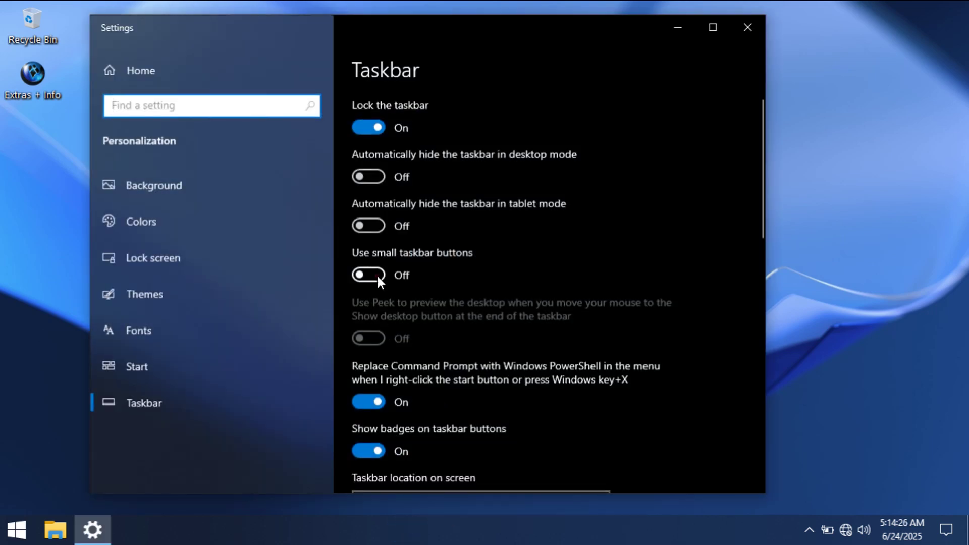
{"action": "left_click", "coordinate": [377, 273]}
{"action": "left_click", "coordinate": [747, 28]}
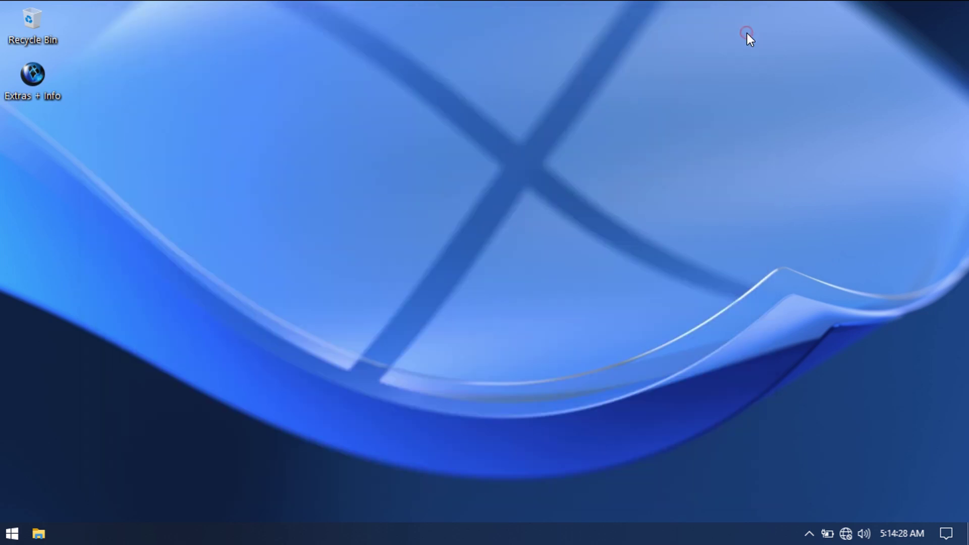
Step: Show the search icon on the taskbar
{"action": "right_click", "coordinate": [351, 537]}
{"action": "mouse_move", "coordinate": [498, 231]}
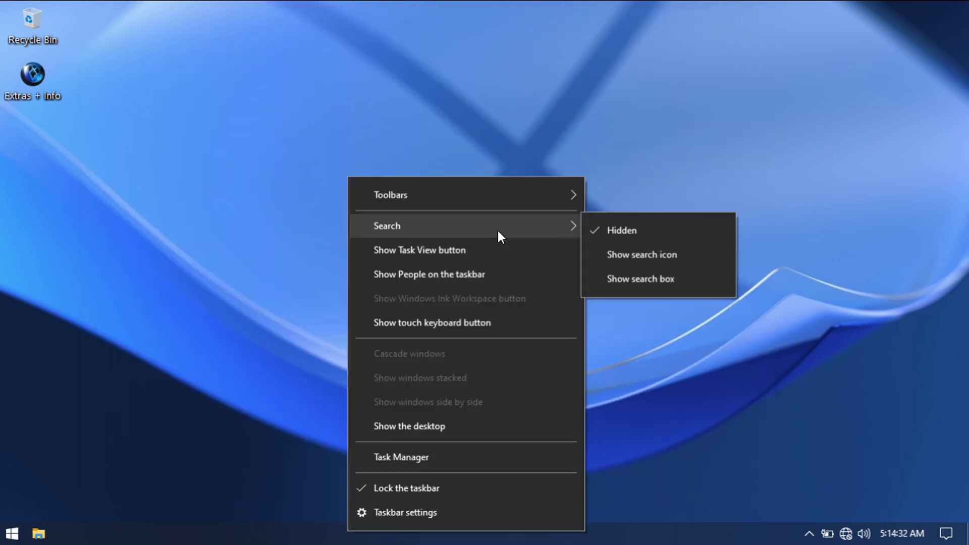
{"action": "left_click", "coordinate": [634, 254]}
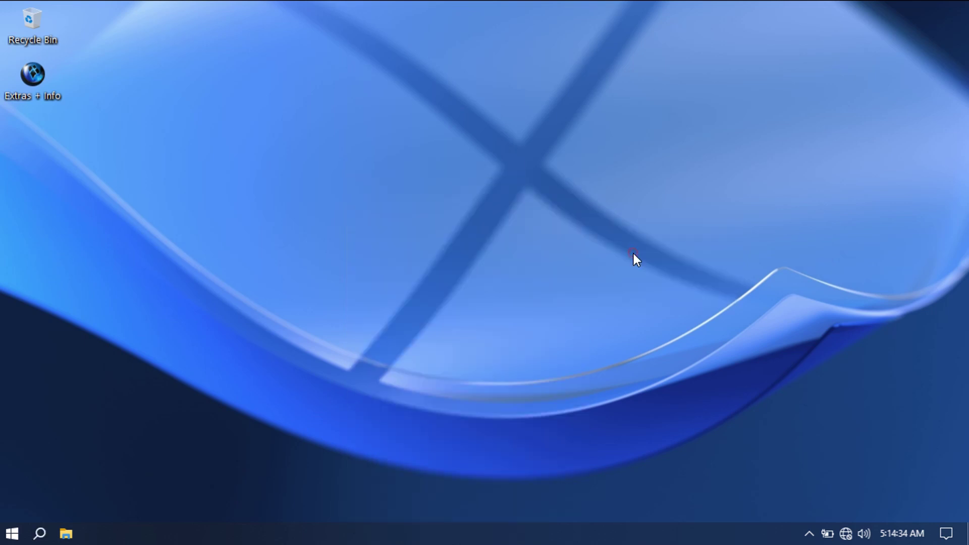
Step: Search Windows for winver and close the search
{"action": "left_click", "coordinate": [43, 528]}
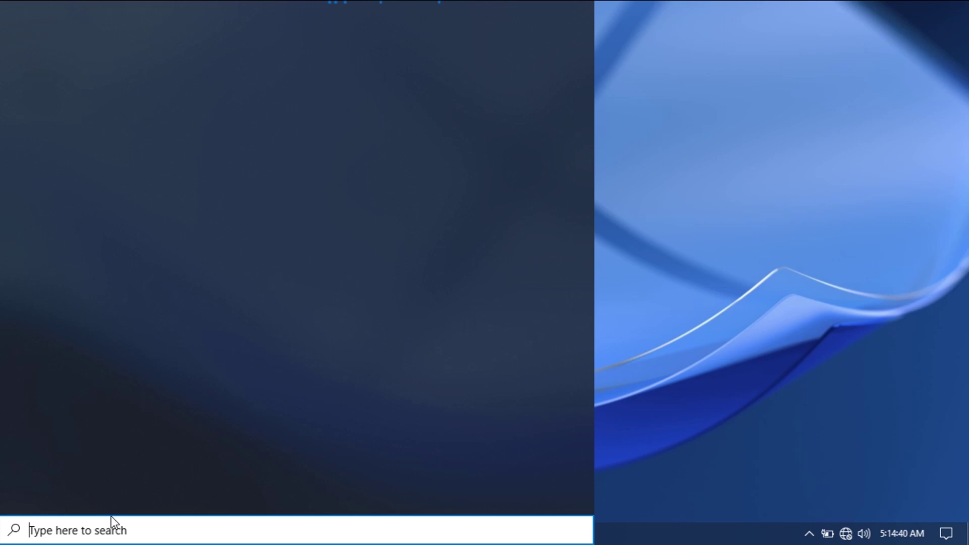
{"action": "type", "text": "win"}
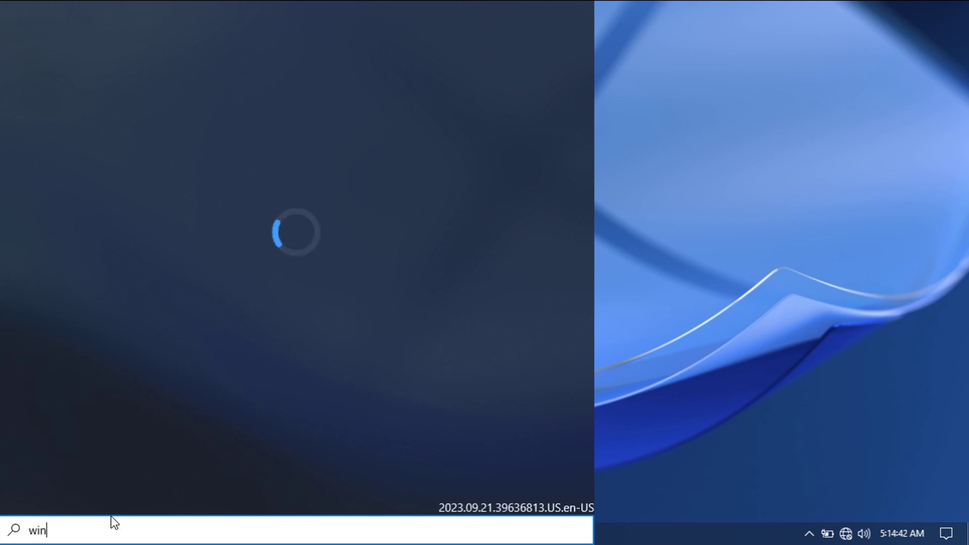
{"action": "type", "text": "ver"}
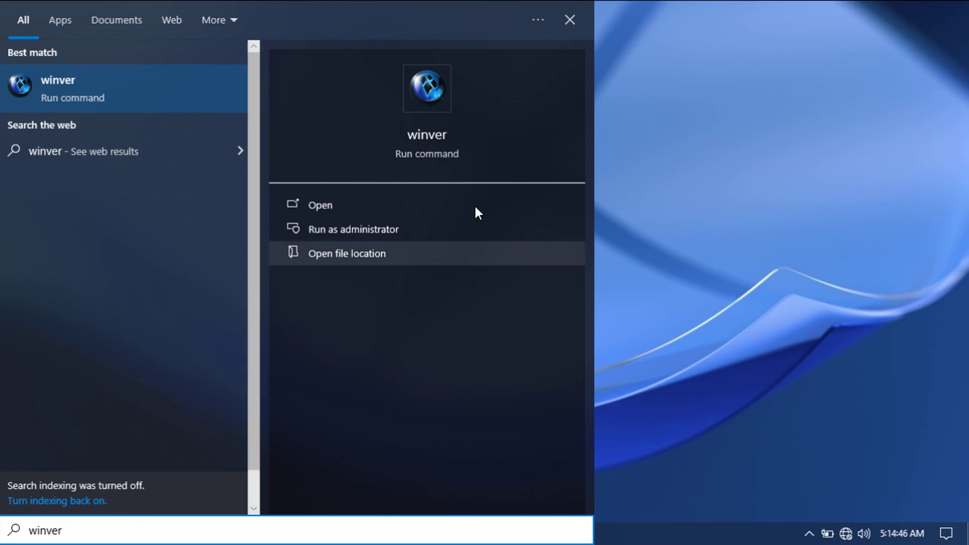
{"action": "left_click", "coordinate": [570, 20]}
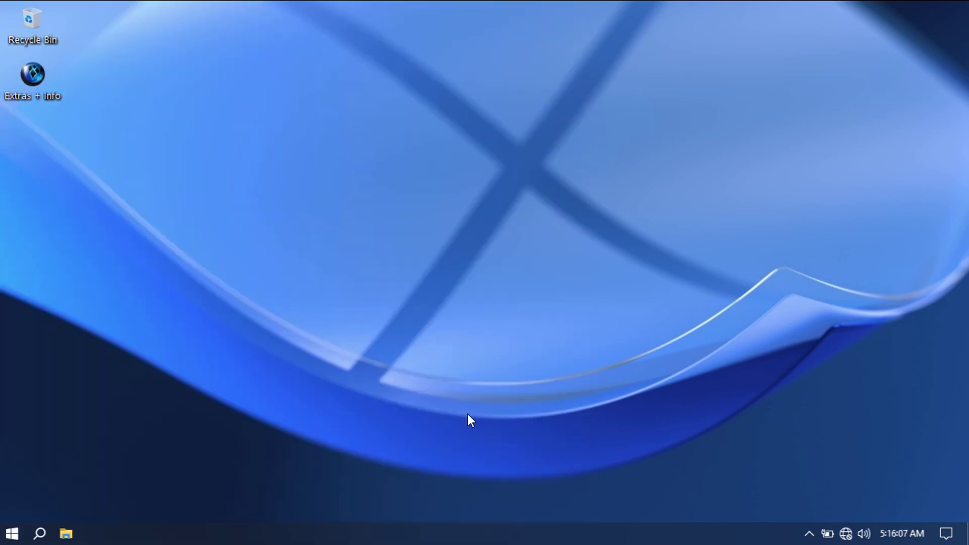
Step: Open Task Manager and examine the running processes and the memory and CPU performance after the restart
{"action": "right_click", "coordinate": [448, 534]}
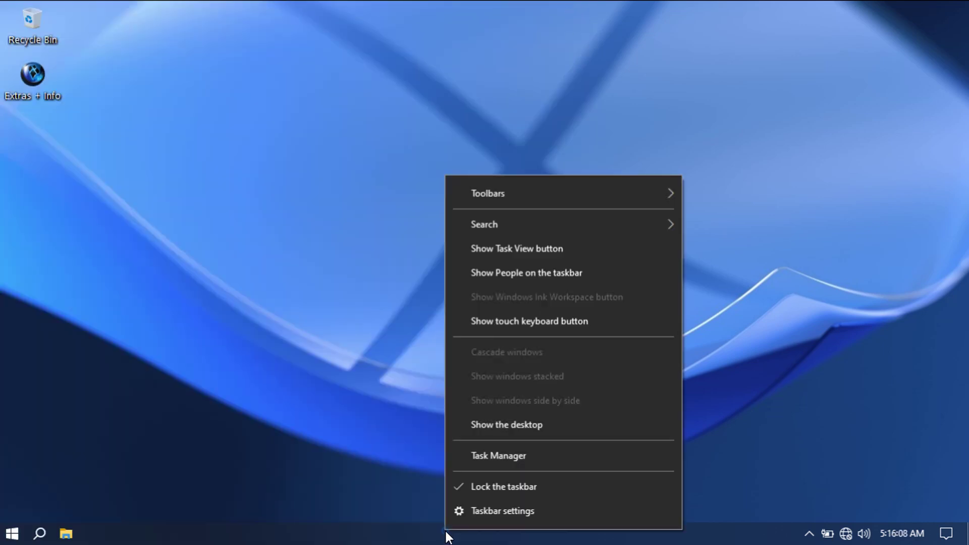
{"action": "left_click", "coordinate": [492, 457]}
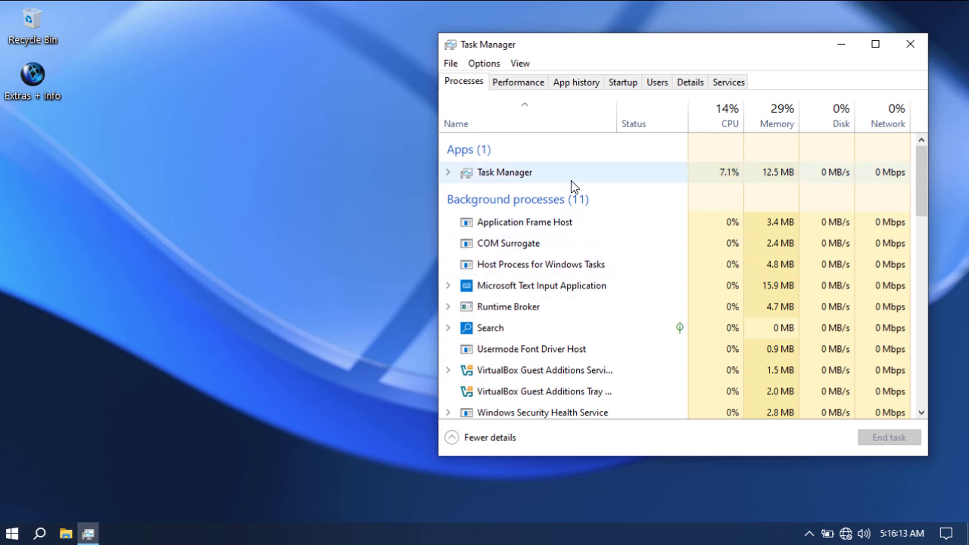
{"action": "scroll", "coordinate": [627, 231], "scroll_direction": "down", "scroll_amount": 4}
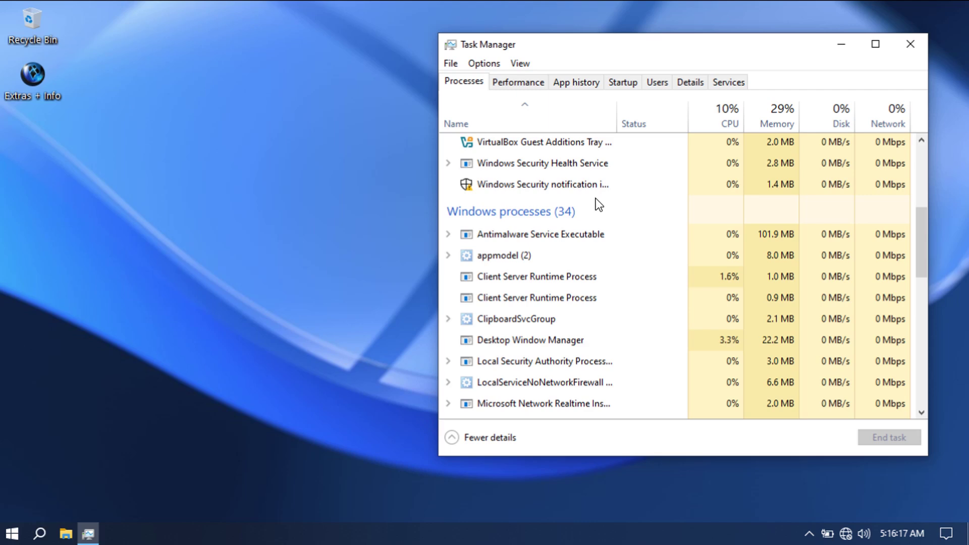
{"action": "scroll", "coordinate": [634, 225], "scroll_direction": "up", "scroll_amount": 4}
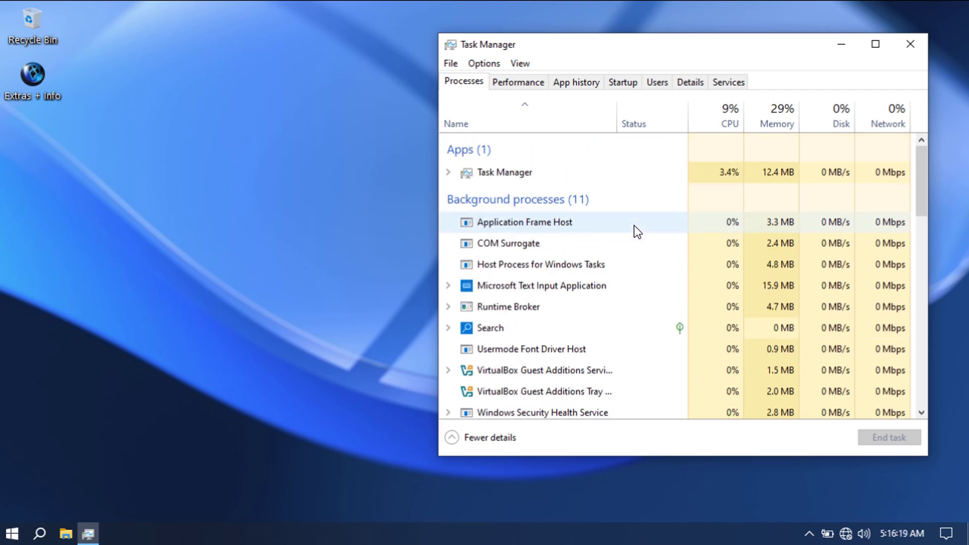
{"action": "left_click", "coordinate": [517, 80]}
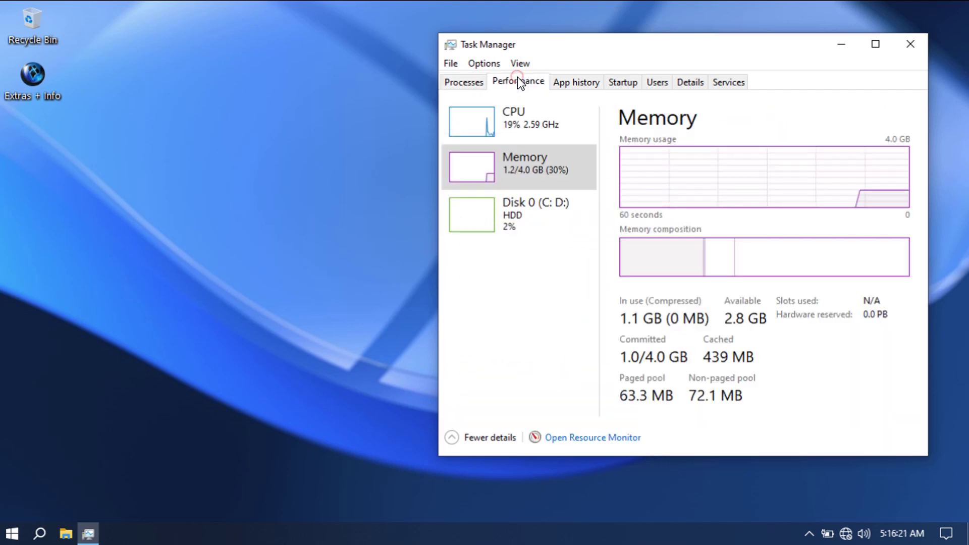
{"action": "left_click", "coordinate": [542, 124]}
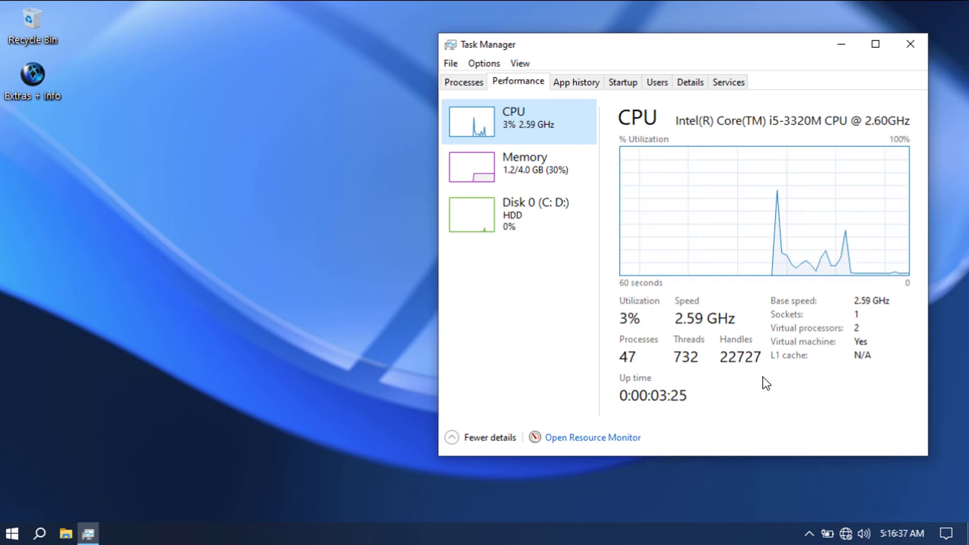
{"action": "left_click", "coordinate": [542, 174]}
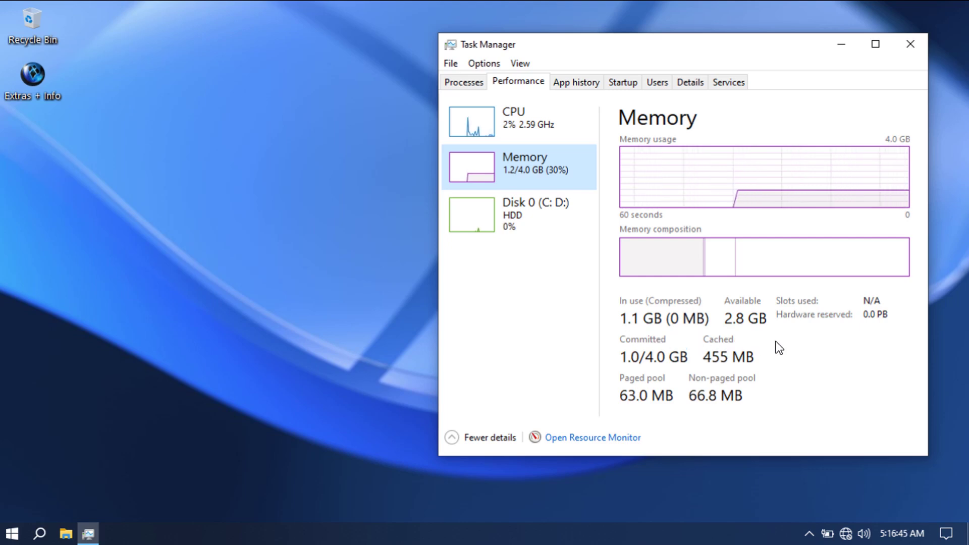
{"action": "left_click", "coordinate": [510, 125]}
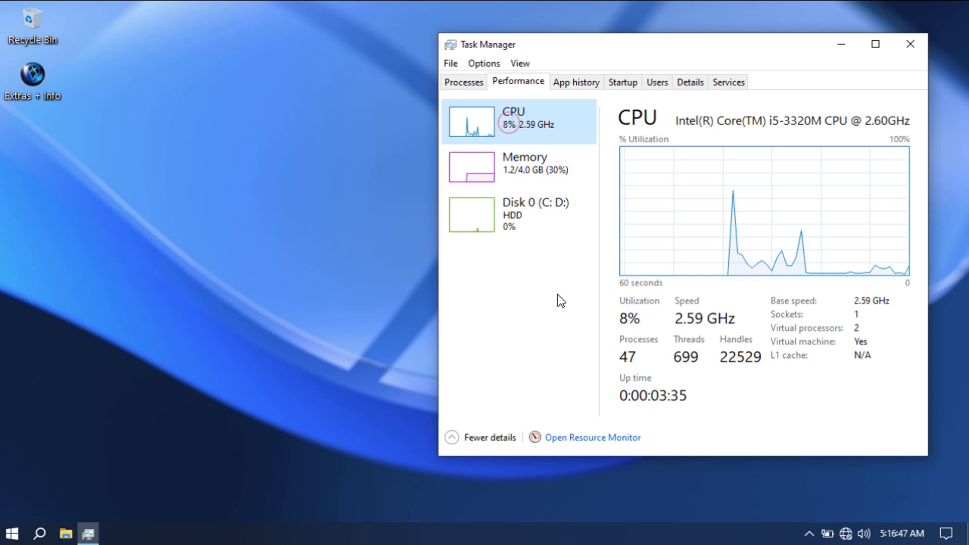
Step: Expand This PC in File Explorer and open the properties of the (C:) Windows X-Lite drive to check its used space
{"action": "left_click", "coordinate": [66, 533]}
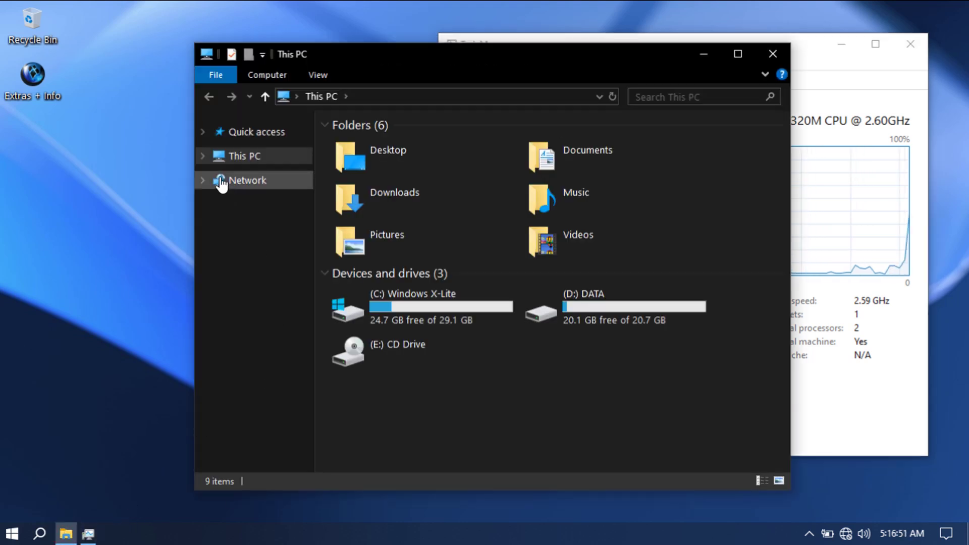
{"action": "left_click", "coordinate": [207, 158]}
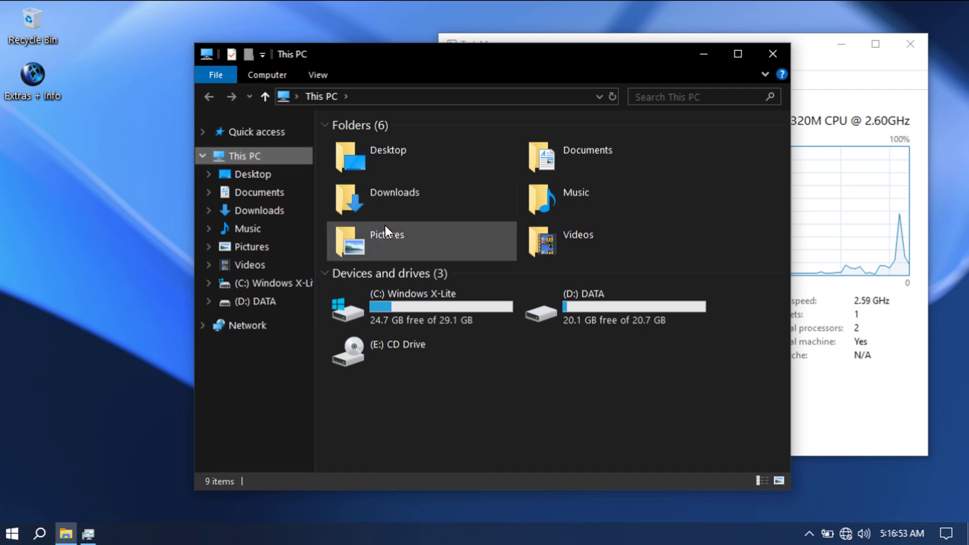
{"action": "right_click", "coordinate": [462, 298]}
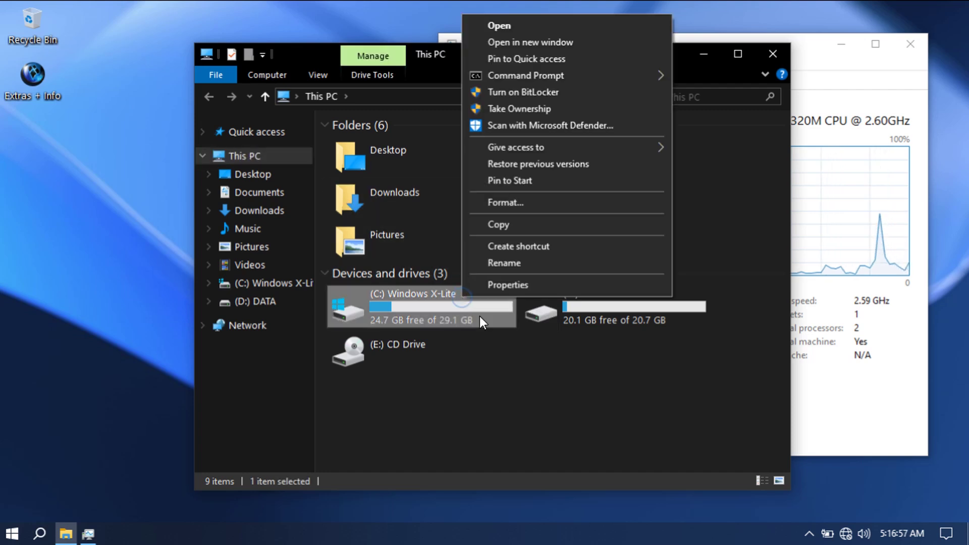
{"action": "left_click", "coordinate": [532, 286]}
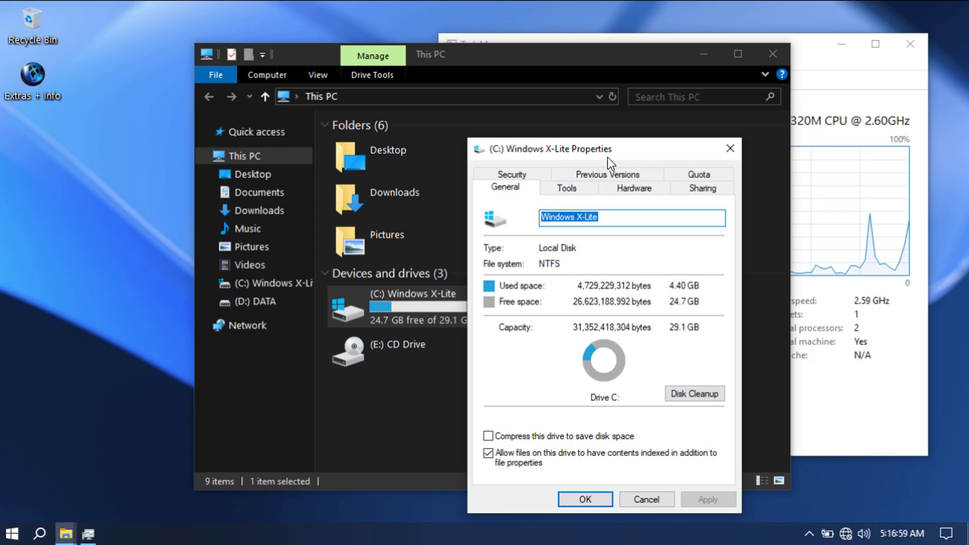
{"action": "left_click_drag", "start_coordinate": [607, 148], "coordinate": [551, 42]}
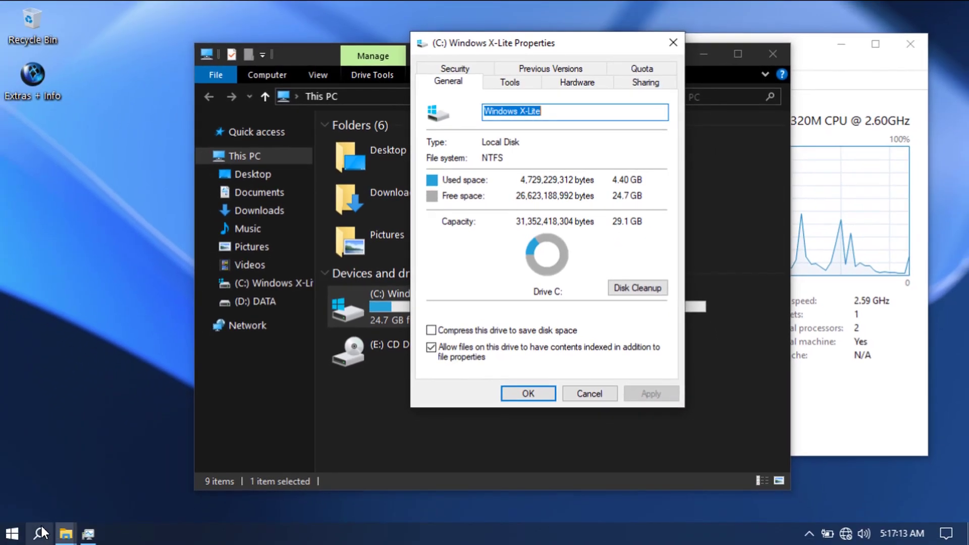
Step: Search Windows for winver and run it to view the Windows version and build information
{"action": "left_click", "coordinate": [40, 534]}
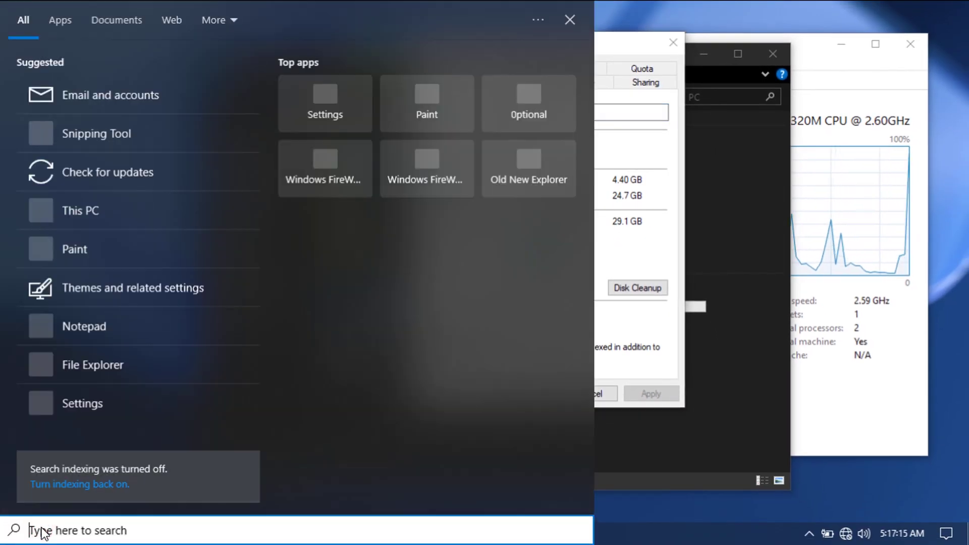
{"action": "type", "text": "winver"}
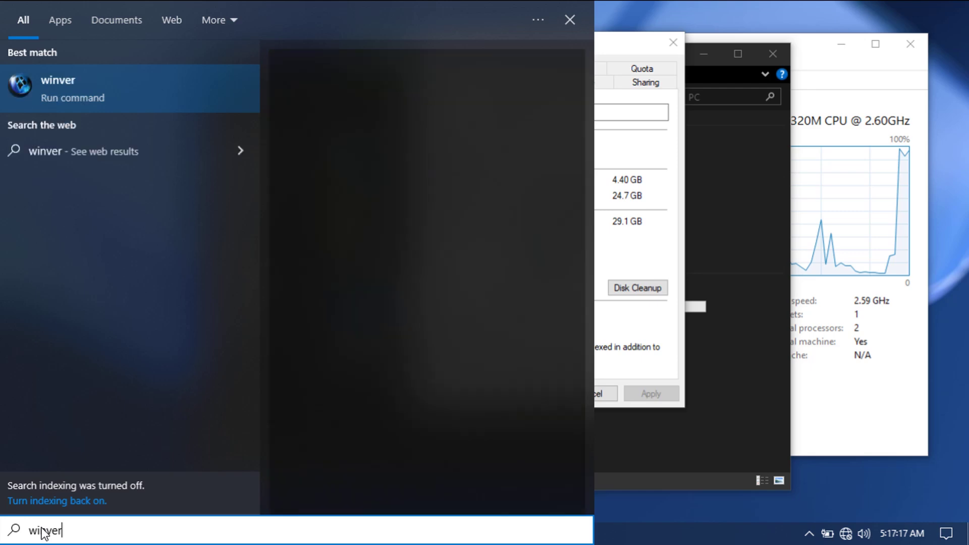
{"action": "key", "text": "Return"}
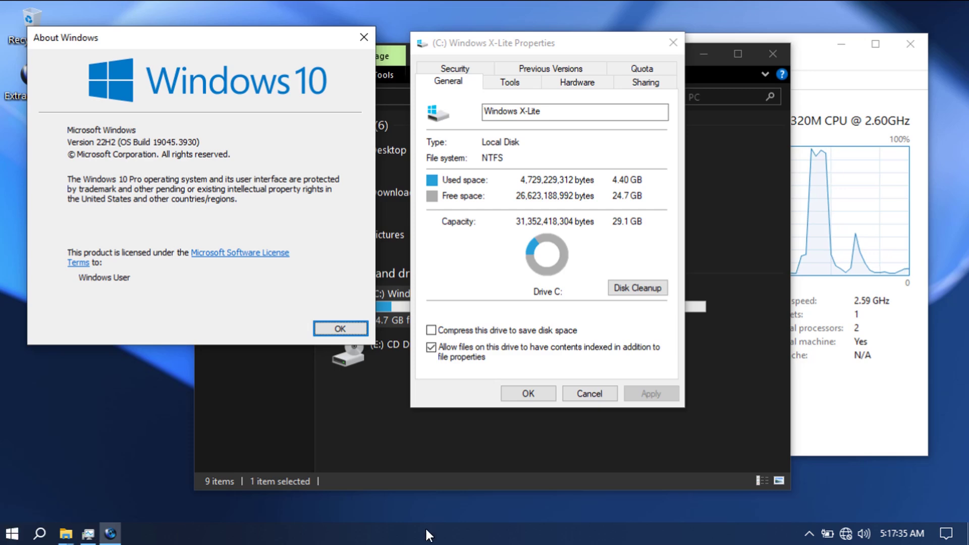
Step: Open Windows Security from the hidden notification icons and dismiss the Account protection sign-in recommendation
{"action": "left_click", "coordinate": [809, 533]}
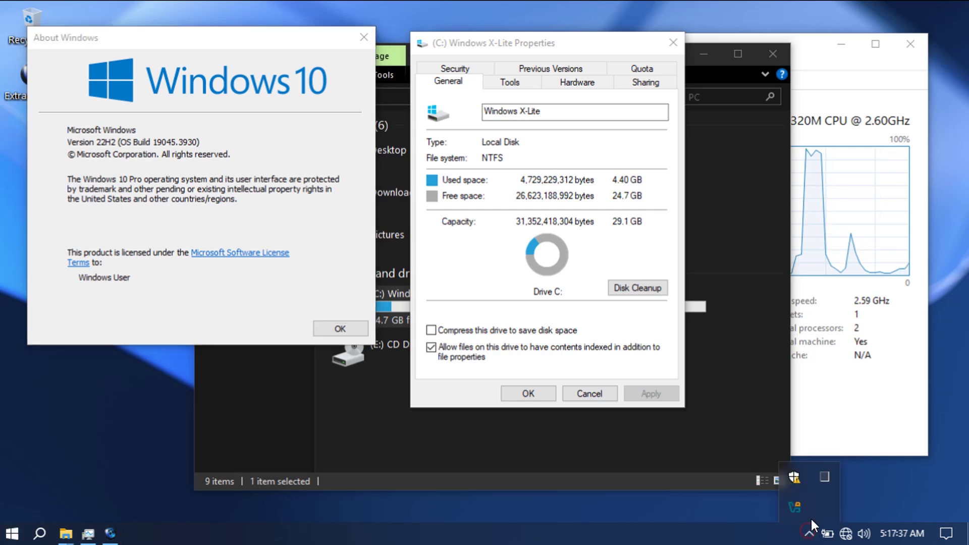
{"action": "left_click", "coordinate": [794, 476]}
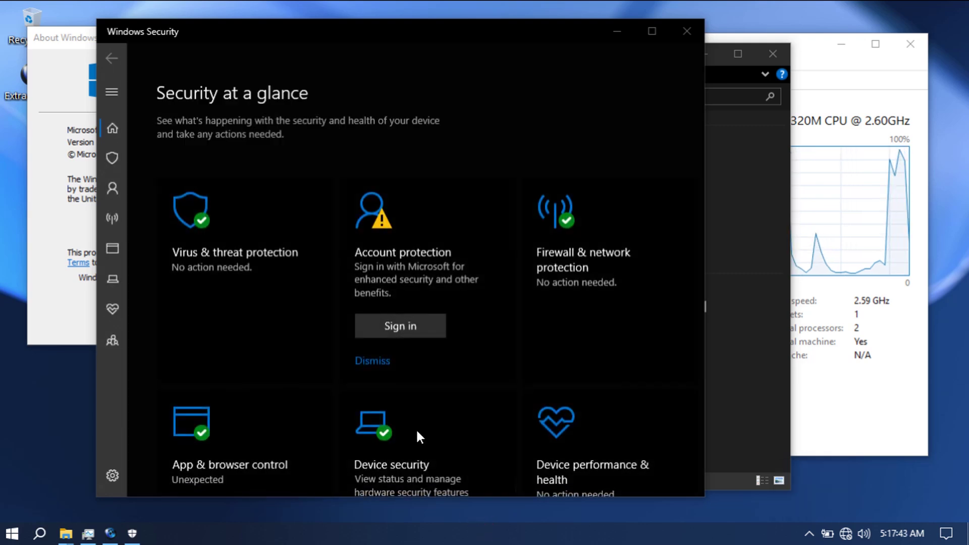
{"action": "left_click", "coordinate": [382, 361]}
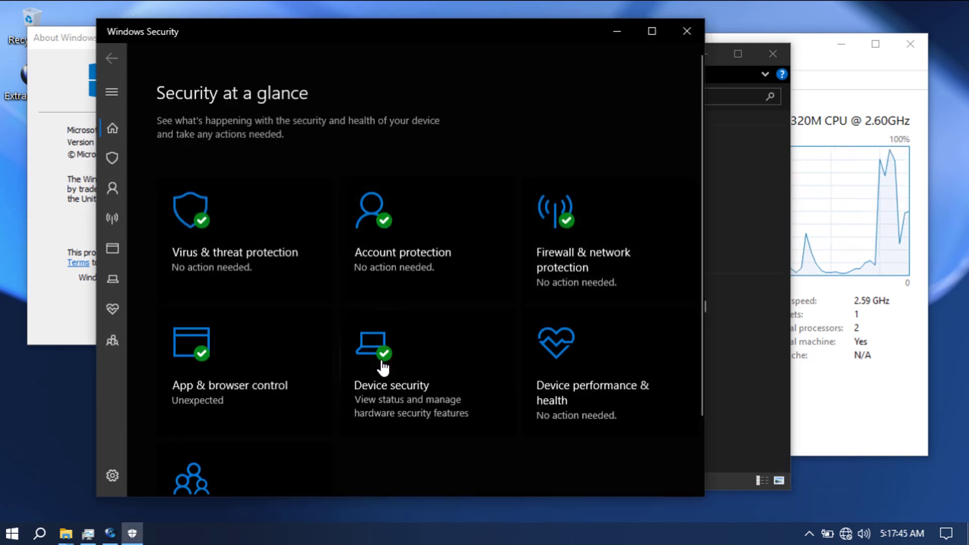
{"action": "scroll", "coordinate": [506, 364], "scroll_direction": "down", "scroll_amount": 2}
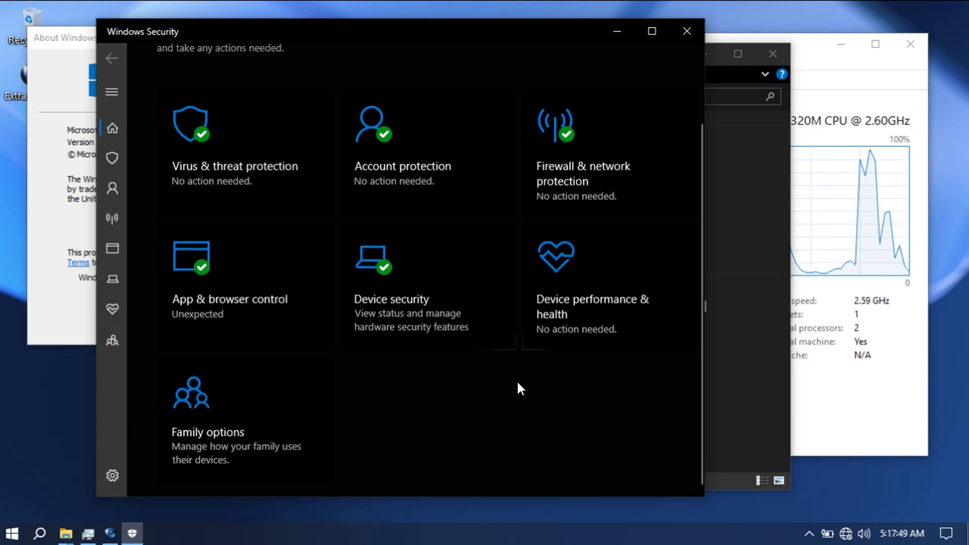
{"action": "scroll", "coordinate": [518, 383], "scroll_direction": "up", "scroll_amount": 2}
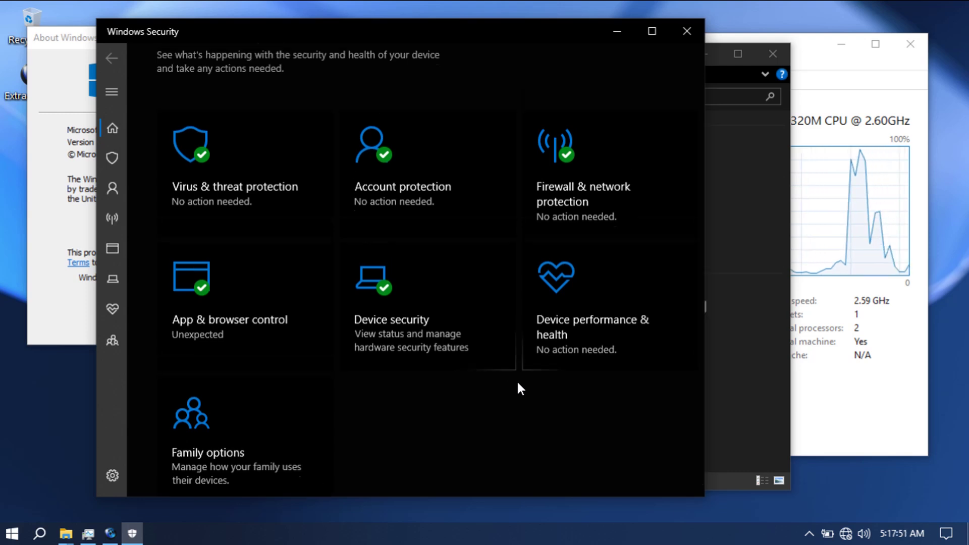
Step: Examine Virus & threat protection and its managed settings, including real-time and Tamper Protection, and return to the security overview
{"action": "left_click", "coordinate": [204, 219]}
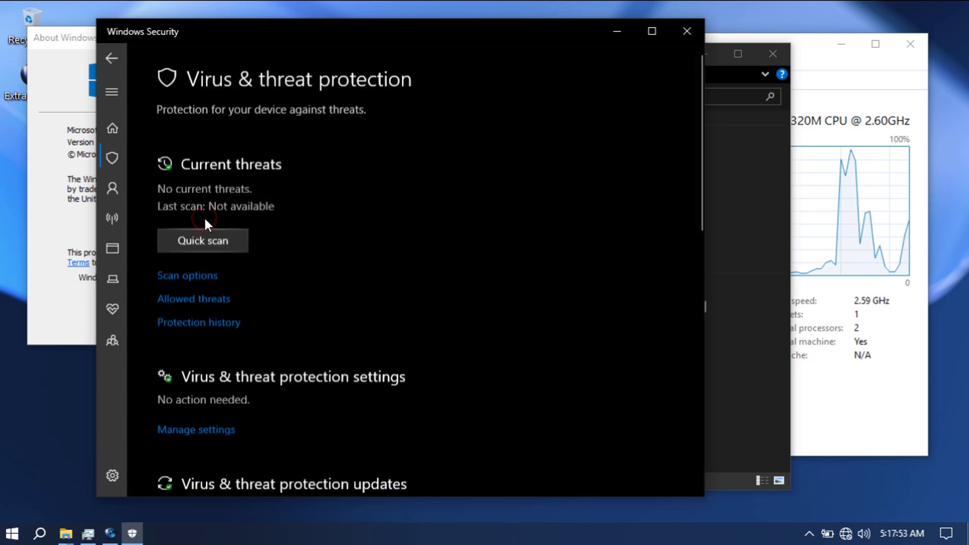
{"action": "scroll", "coordinate": [304, 222], "scroll_direction": "down", "scroll_amount": 3}
{"action": "scroll", "coordinate": [309, 233], "scroll_direction": "down", "scroll_amount": 3}
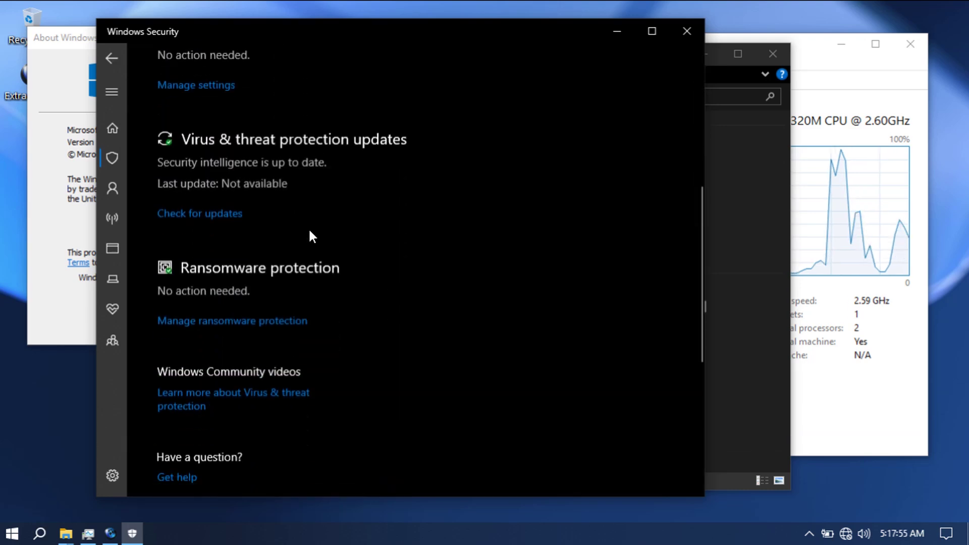
{"action": "scroll", "coordinate": [310, 233], "scroll_direction": "up", "scroll_amount": 3}
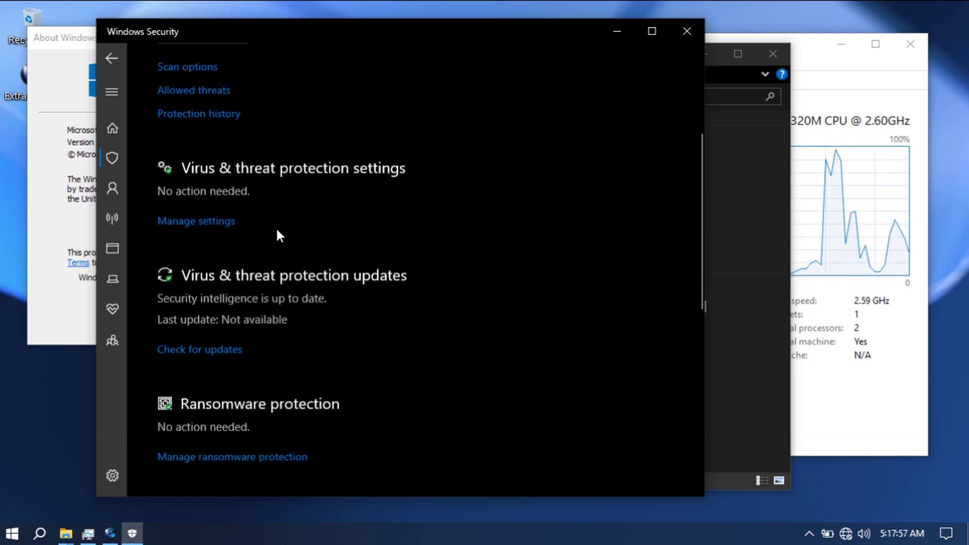
{"action": "left_click", "coordinate": [212, 222]}
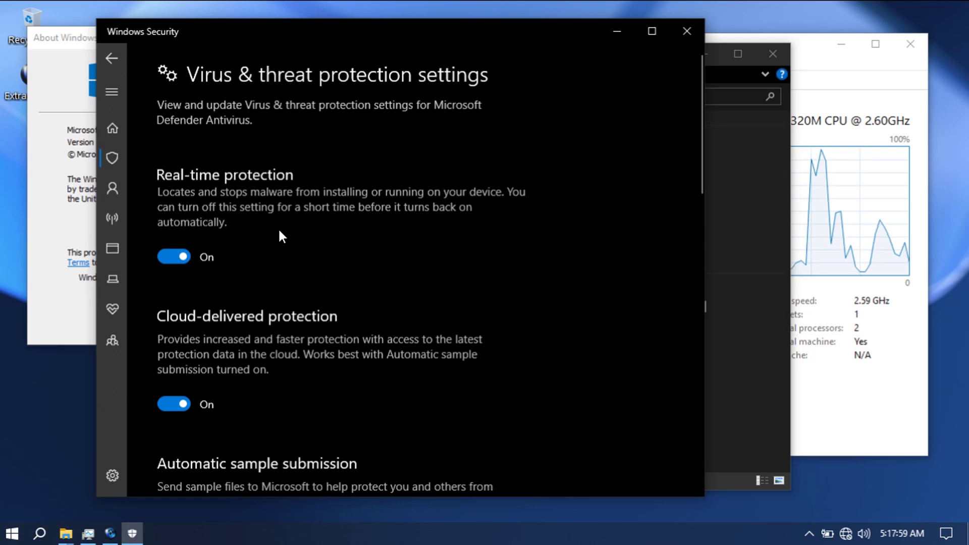
{"action": "scroll", "coordinate": [279, 233], "scroll_direction": "down", "scroll_amount": 5}
{"action": "scroll", "coordinate": [279, 233], "scroll_direction": "down", "scroll_amount": 2}
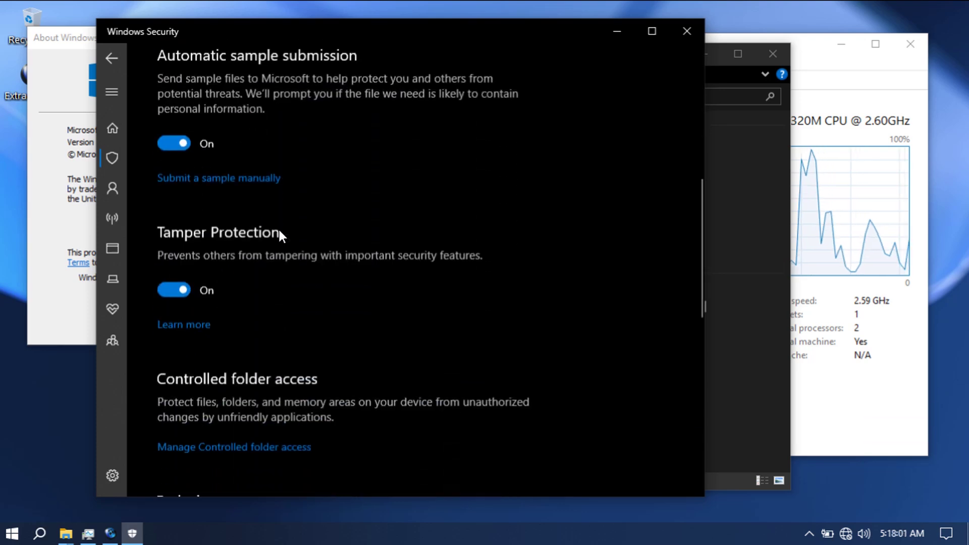
{"action": "scroll", "coordinate": [279, 233], "scroll_direction": "up", "scroll_amount": 6}
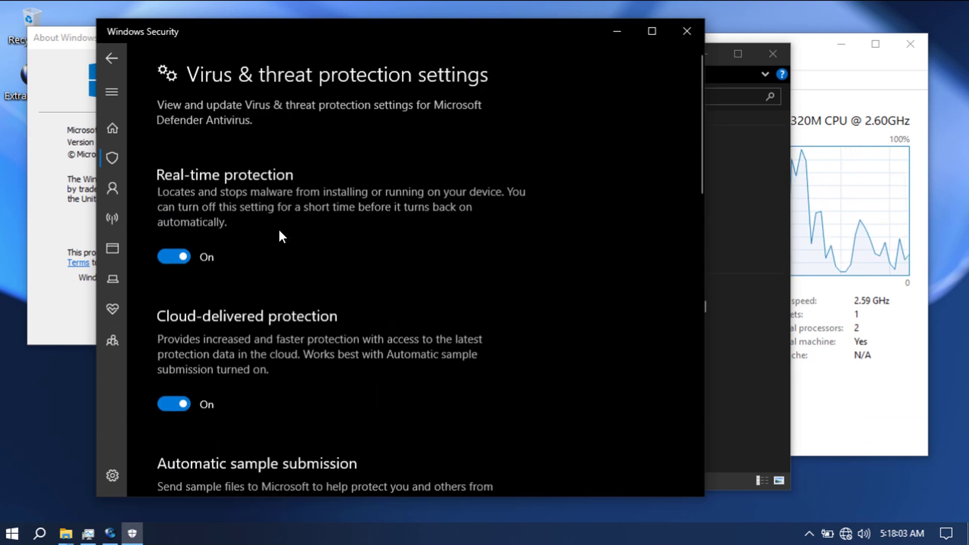
{"action": "left_click", "coordinate": [119, 134]}
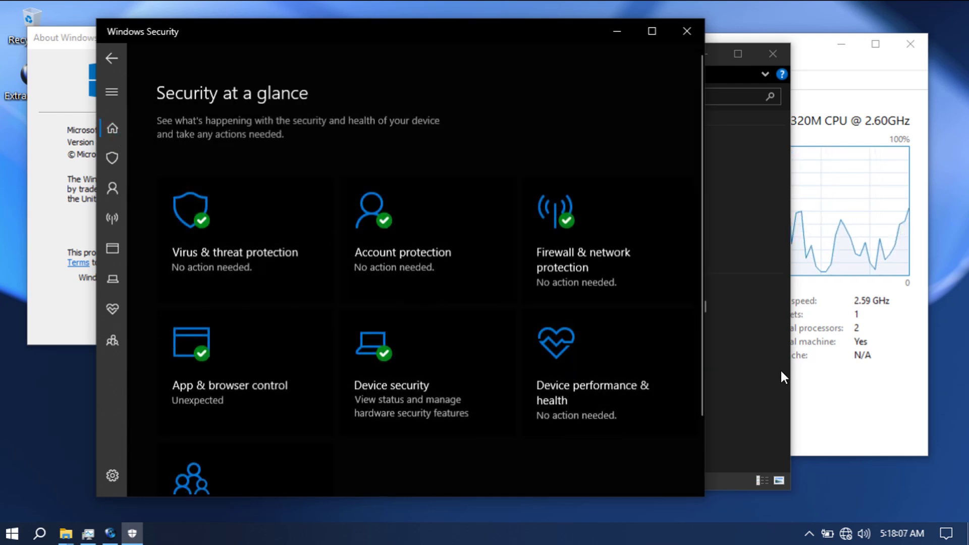
Step: Switch to Task Manager to check the CPU performance while Windows Security is open
{"action": "left_click", "coordinate": [819, 398]}
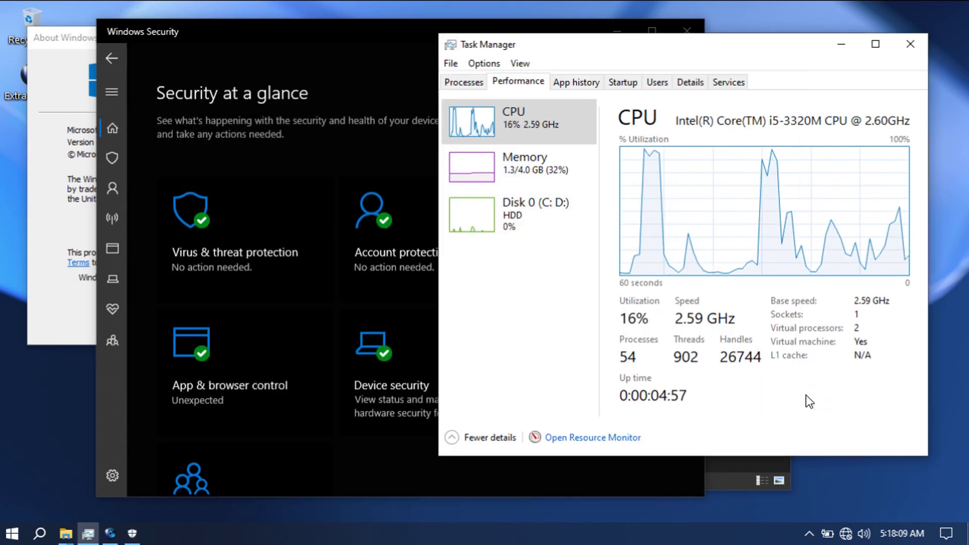